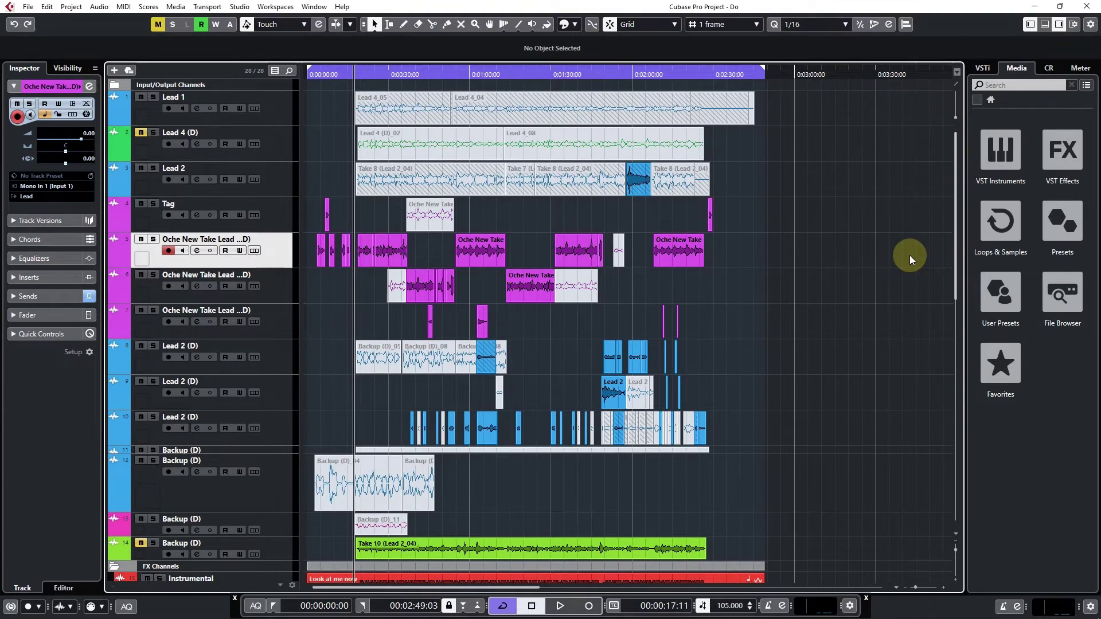
# Play and stop the song, then select and zoom in on the Oche New Take Lead 2 (D)_03 event
pyautogui.press('space')
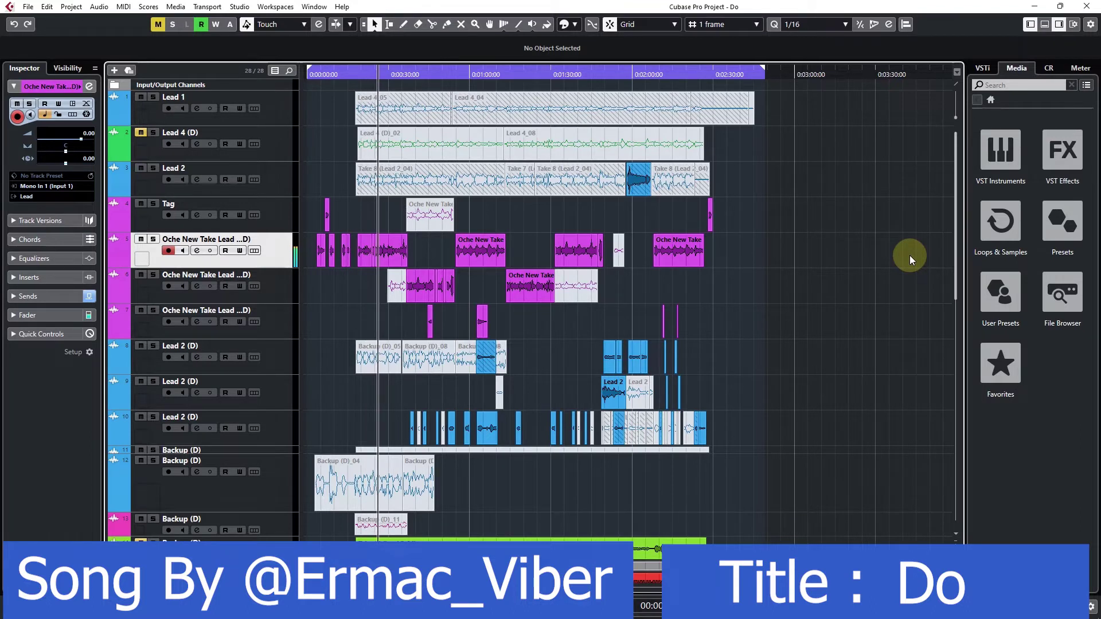
pyautogui.press('space')
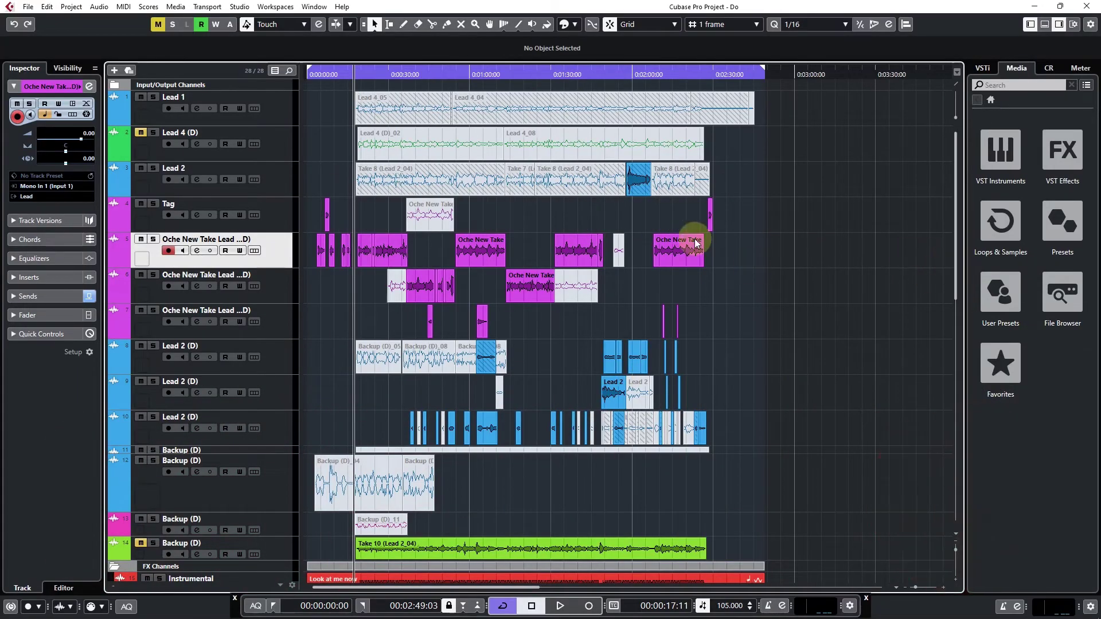
pyautogui.click(356, 252)
pyautogui.press('h')
pyautogui.press('h')
pyautogui.press('h')
pyautogui.press('h')
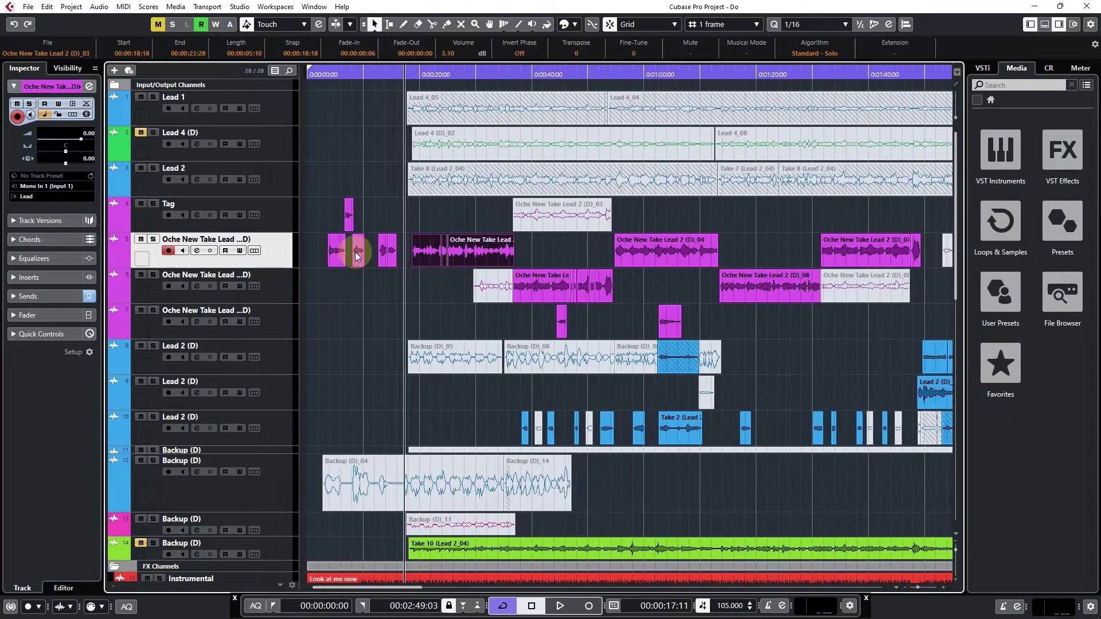
# Nudge the vocal event slightly earlier, undo the move, and open the MixConsole
pyautogui.click(540, 258)
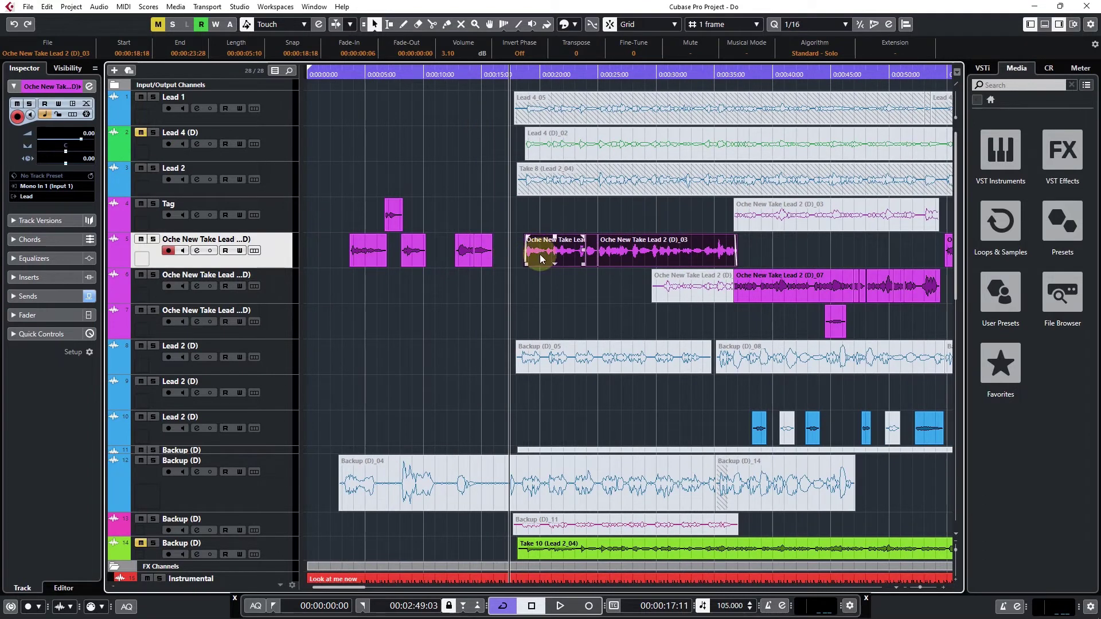
pyautogui.moveTo(541, 258); pyautogui.dragTo(531, 253)
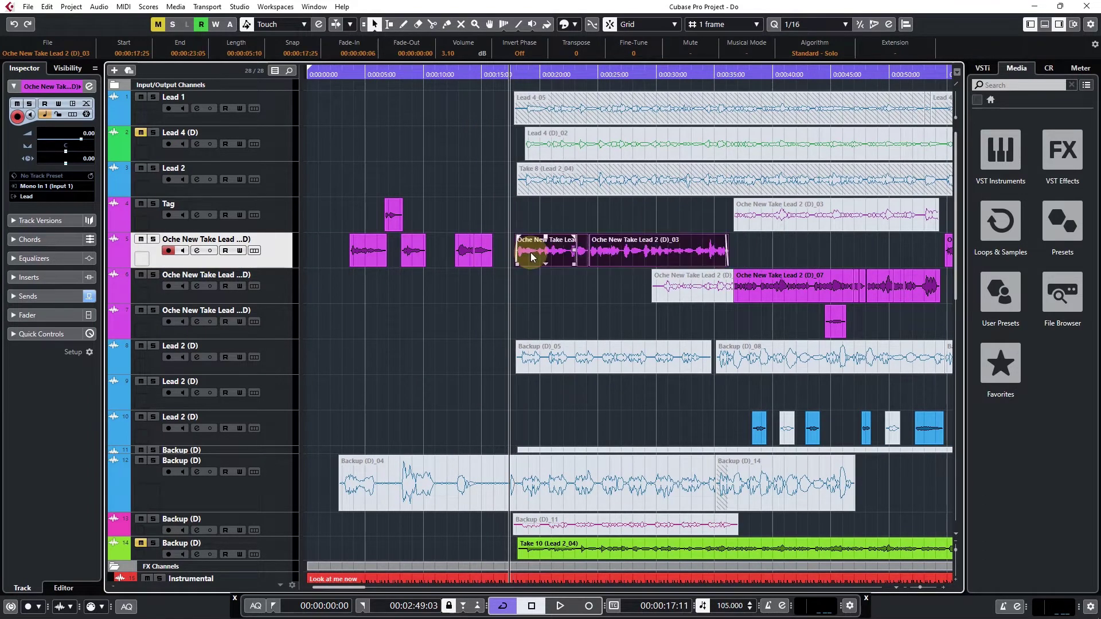
pyautogui.hotkey('ctrl', 'z')
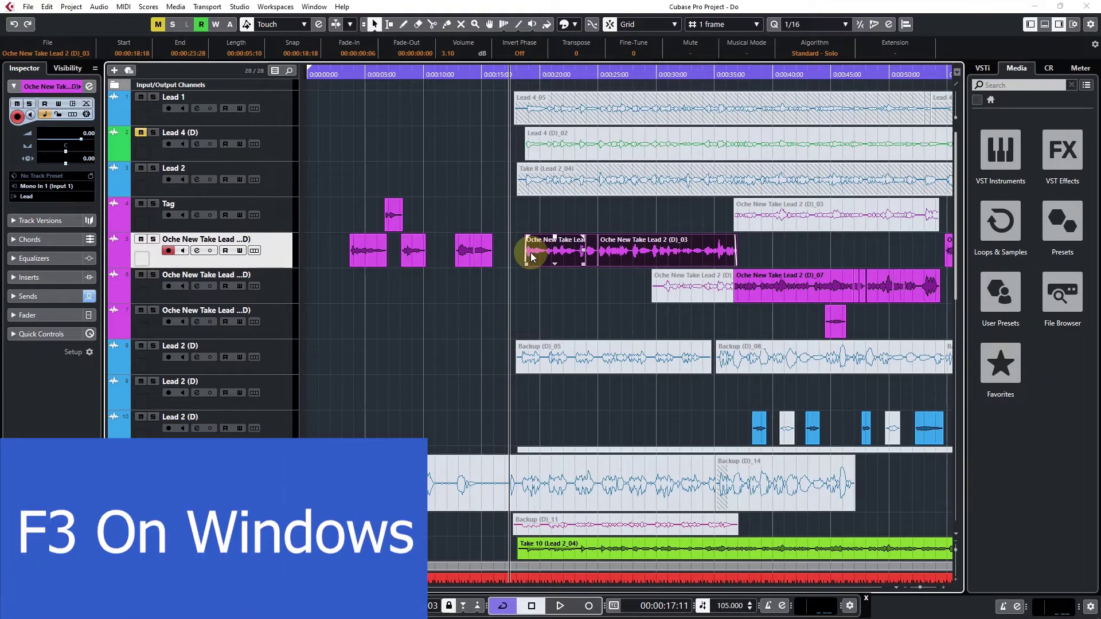
pyautogui.press('F3')
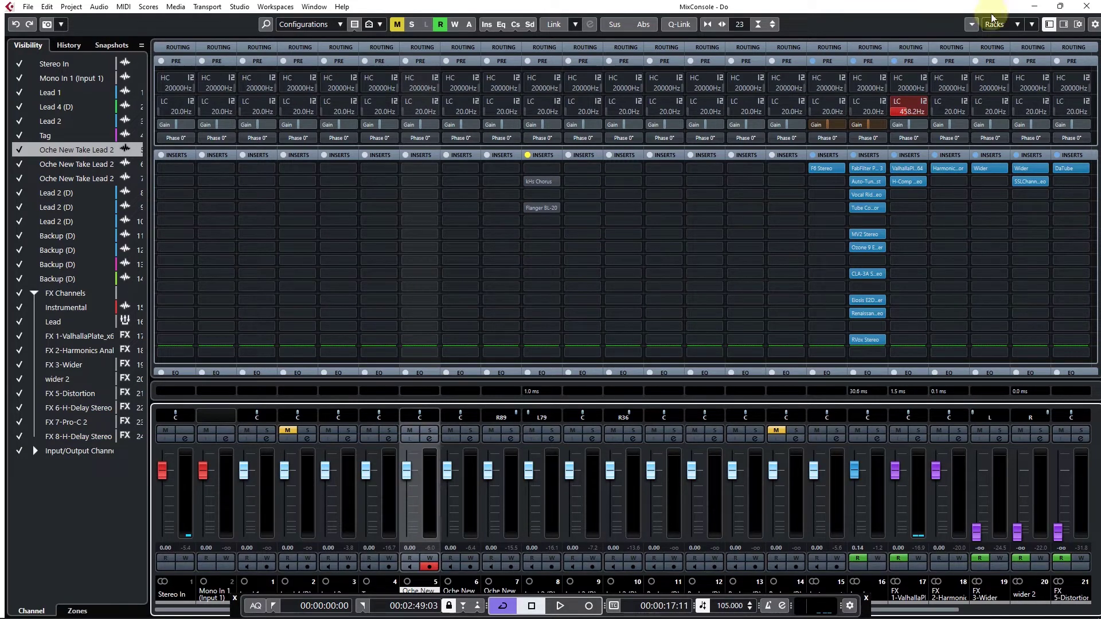
pyautogui.click(1087, 9)
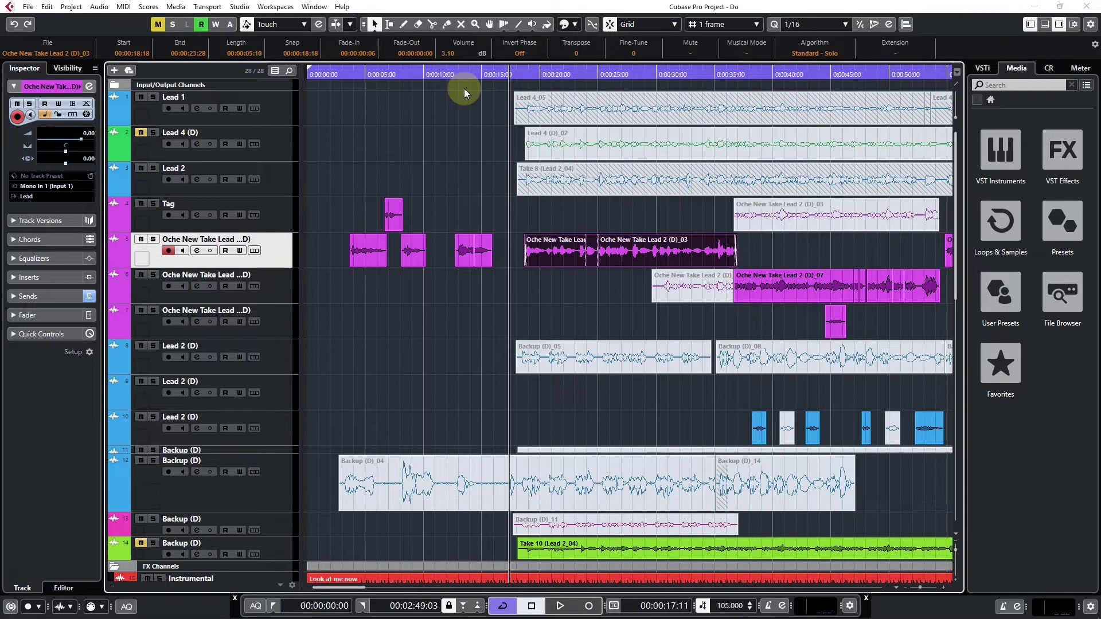
pyautogui.click(236, 7)
pyautogui.click(255, 39)
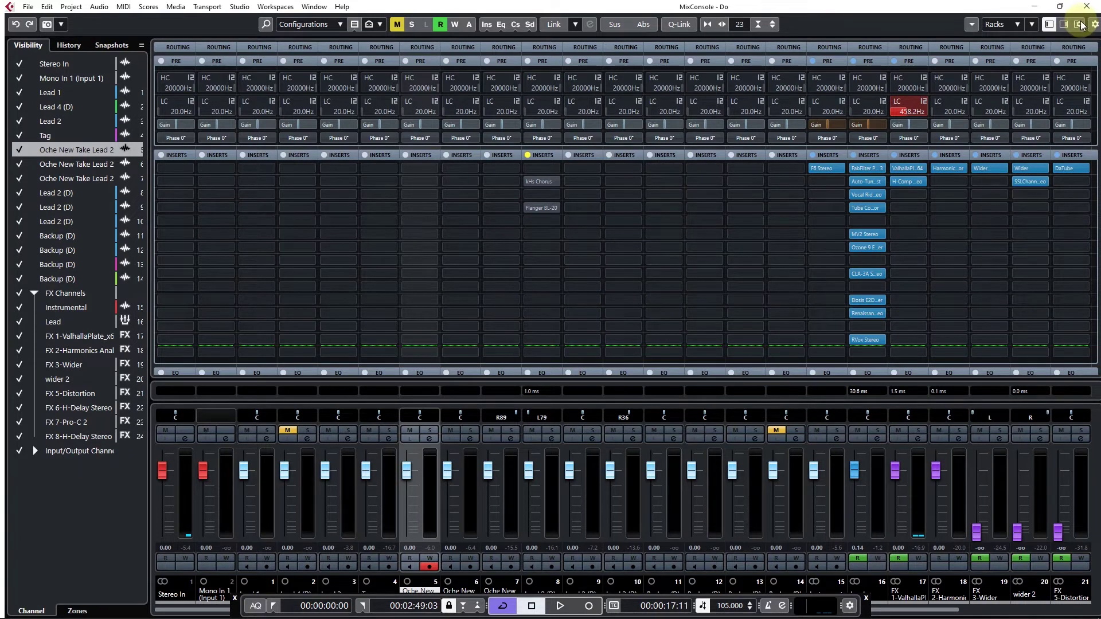
pyautogui.click(1078, 24)
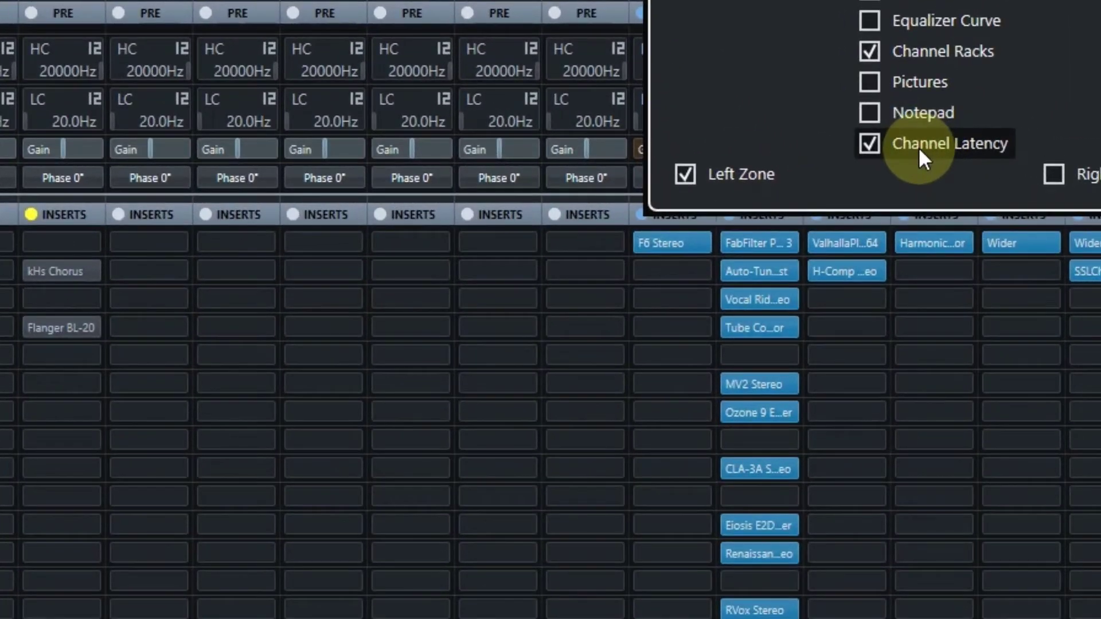
pyautogui.click(919, 150)
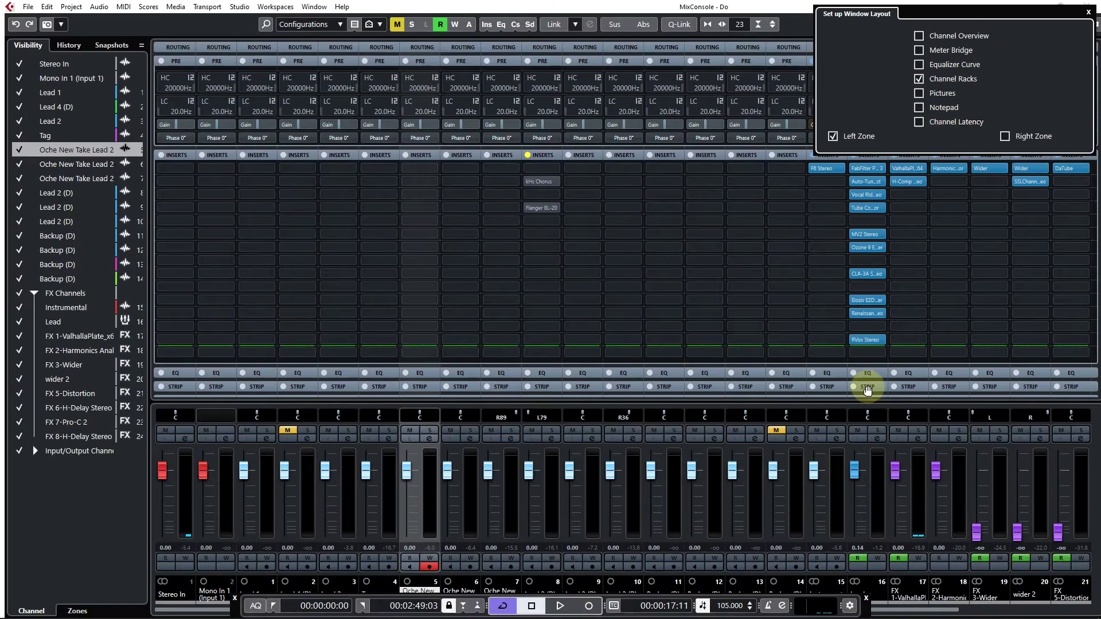
pyautogui.click(939, 127)
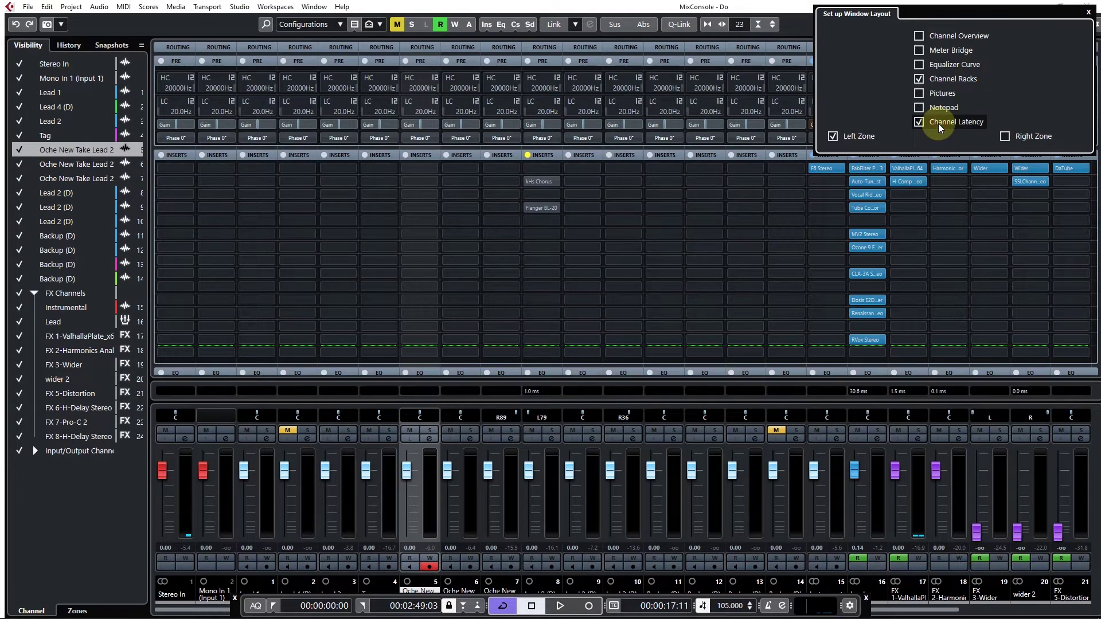
pyautogui.click(1089, 12)
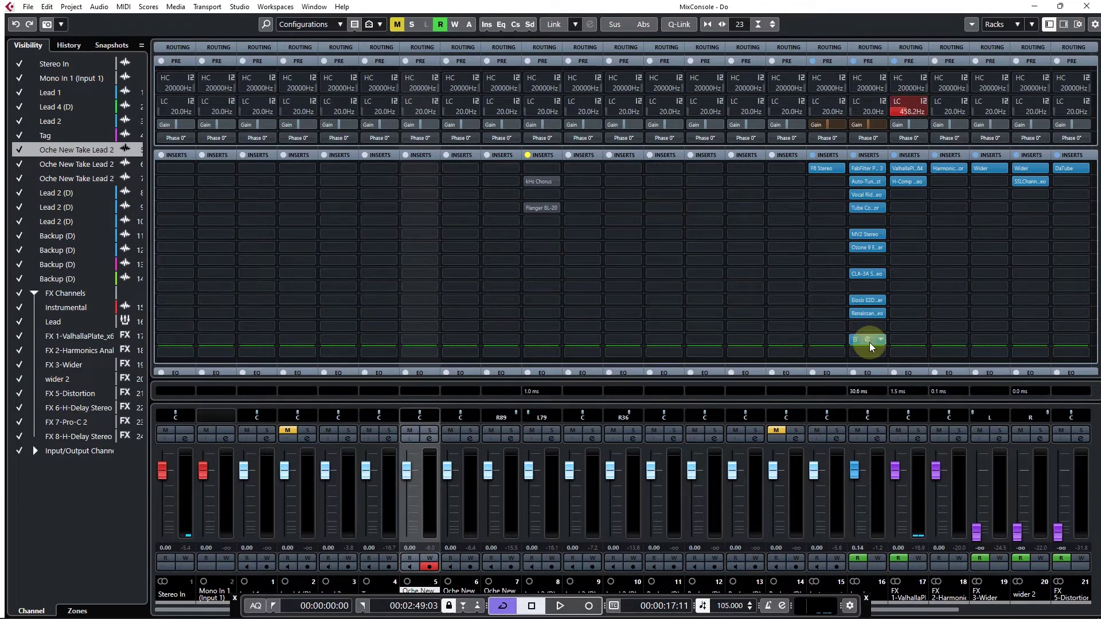
# Start song playback with the MixConsole showing
pyautogui.press('space')
# Load RX 8 Breath Control into an empty Lead insert slot by searching 'breath'
pyautogui.click(881, 328)
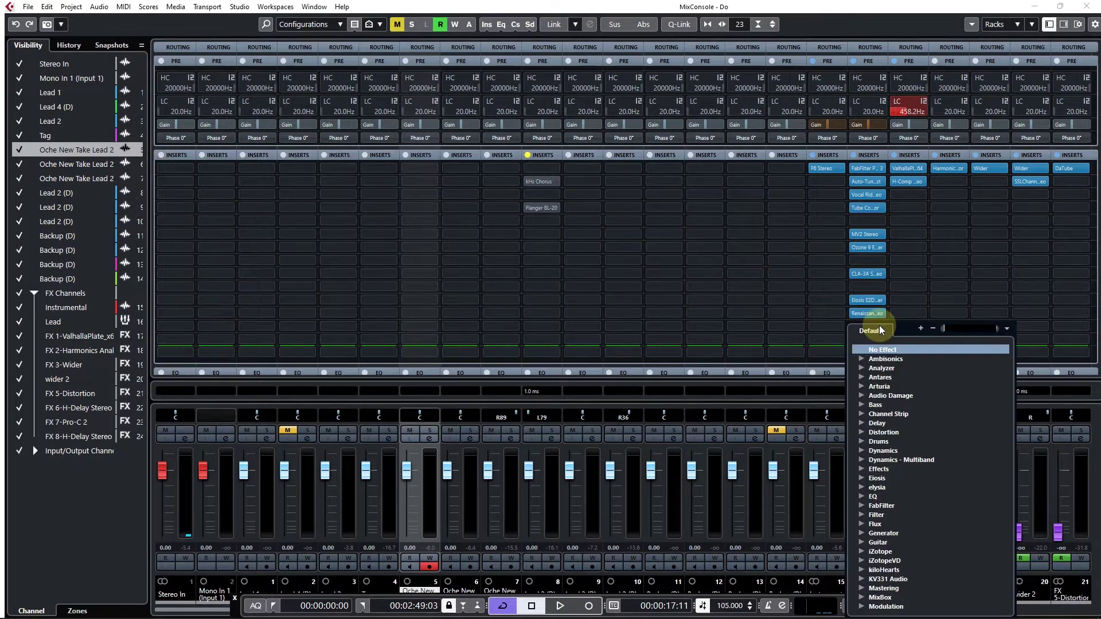
pyautogui.write('breath')
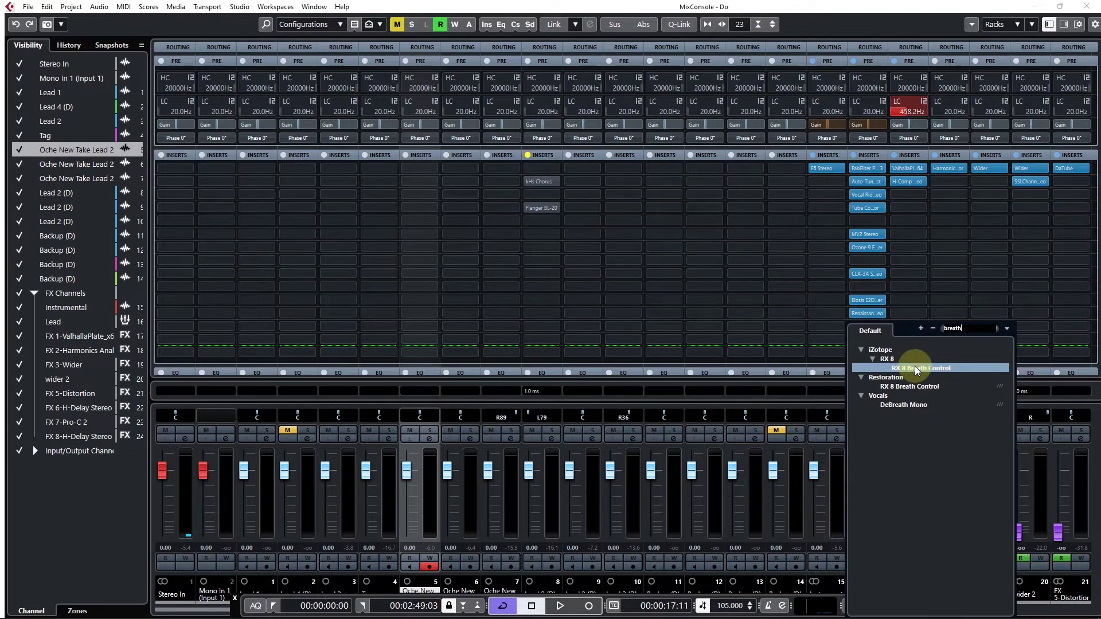
pyautogui.doubleClick(917, 368)
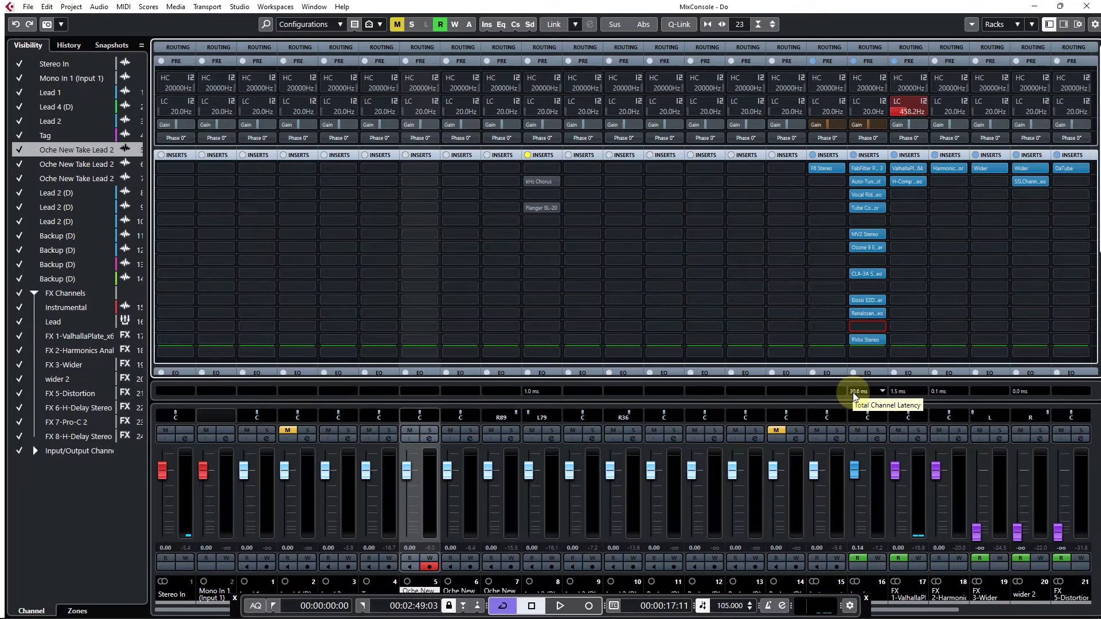
pyautogui.click(877, 327)
pyautogui.write('b')
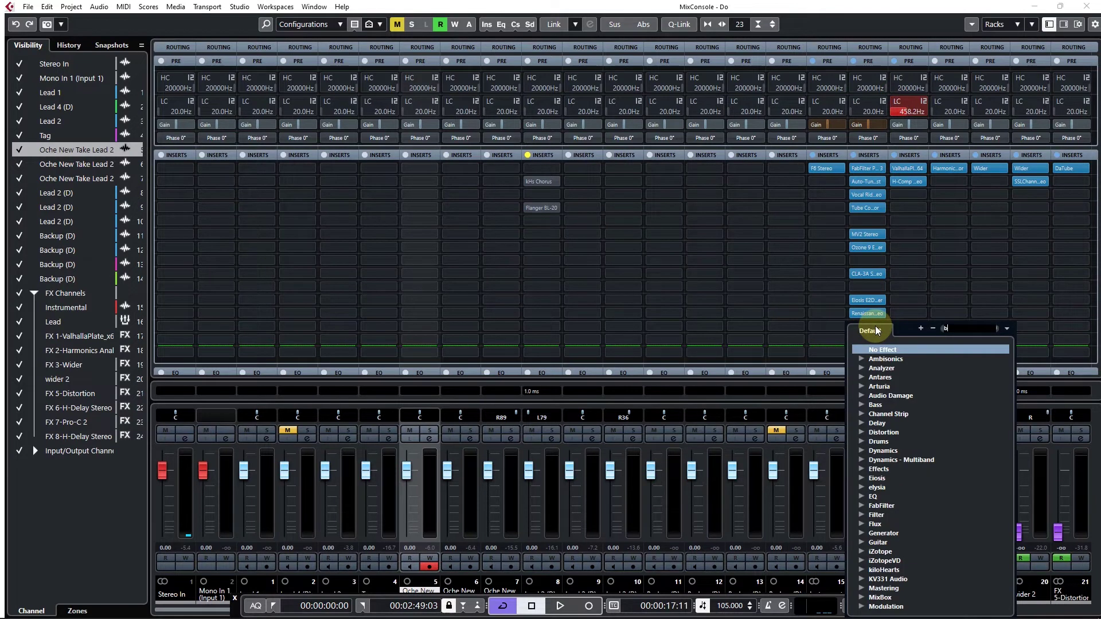
pyautogui.write('reath')
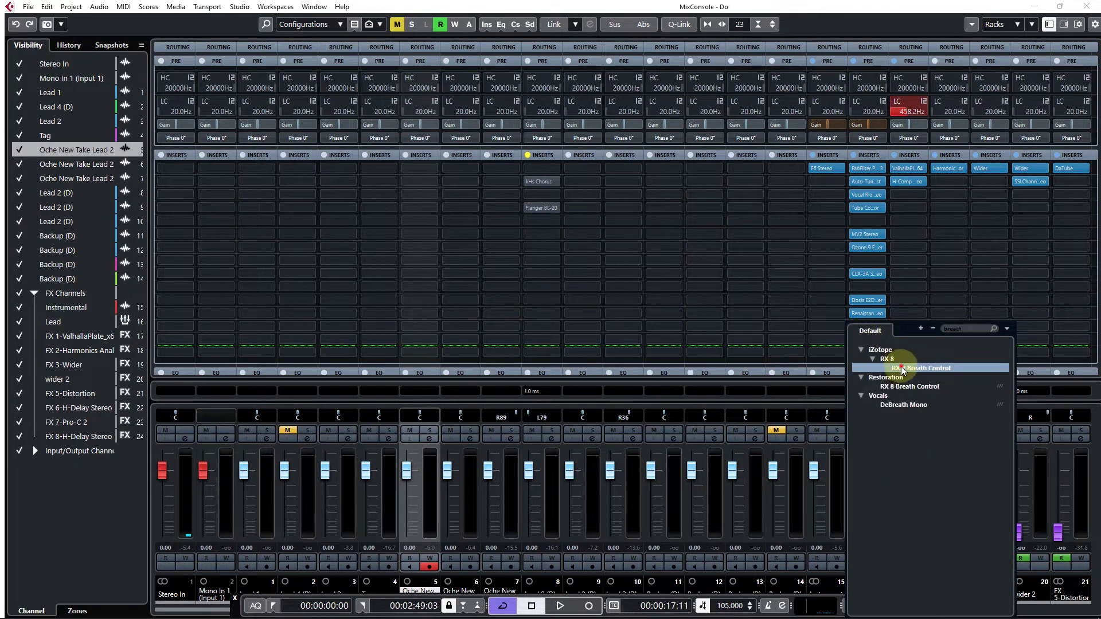
pyautogui.click(902, 368)
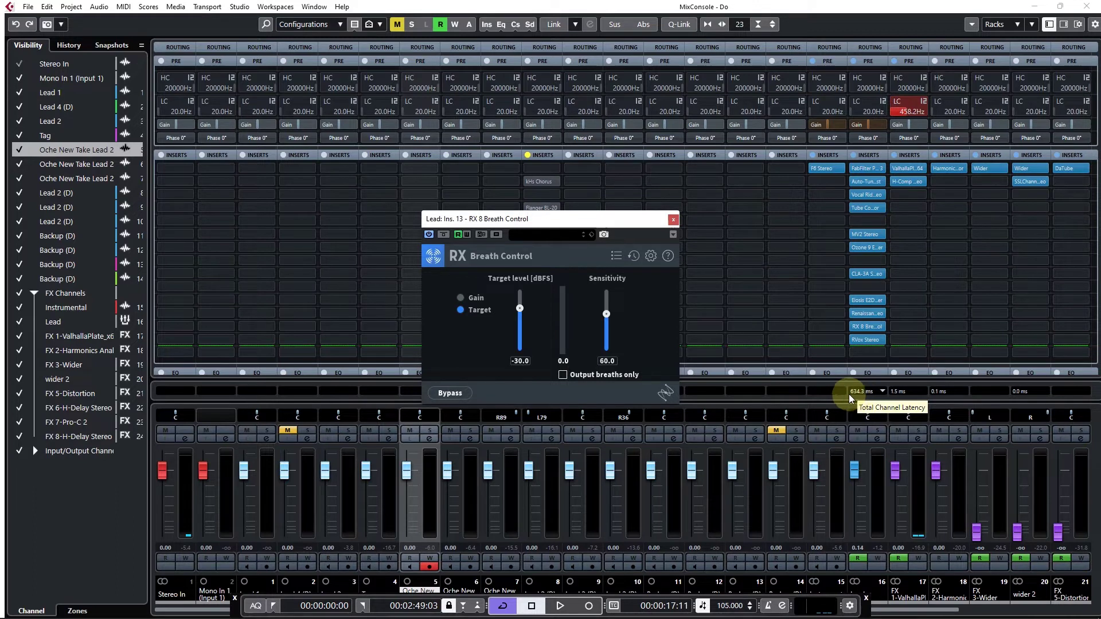
# Close the RX 8 Breath Control window, play the song briefly, and close the MixConsole
pyautogui.click(672, 221)
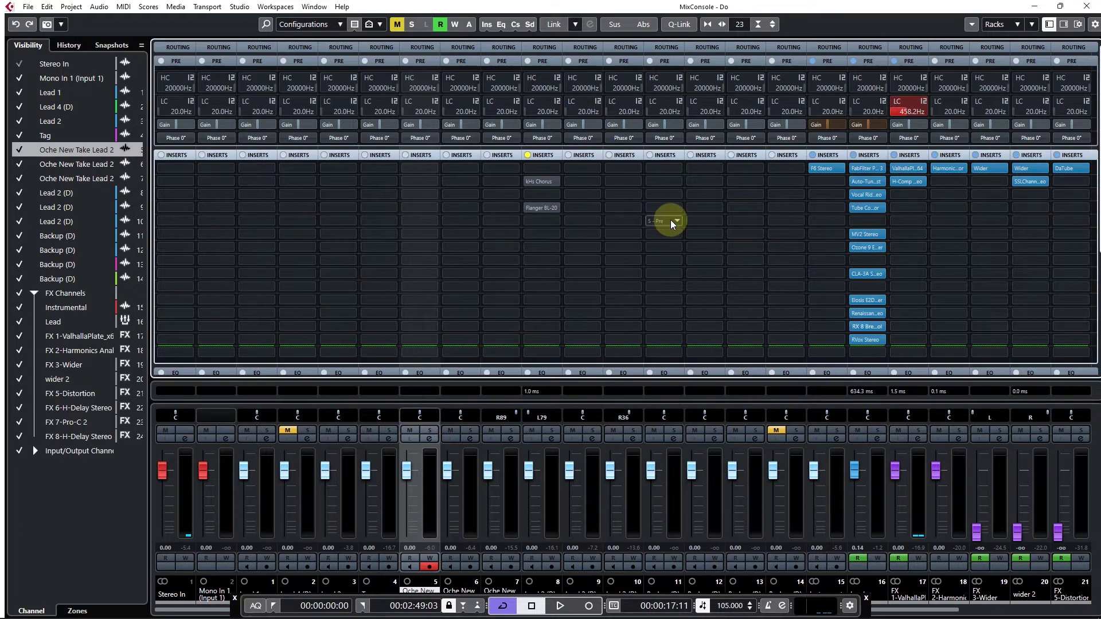
pyautogui.press('space')
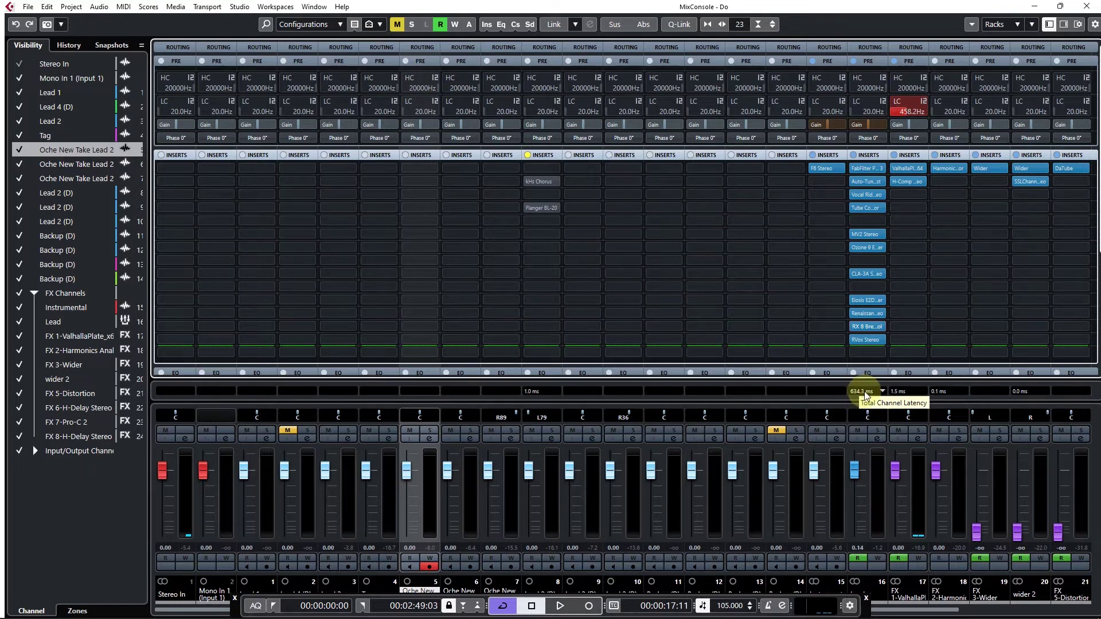
pyautogui.click(1089, 10)
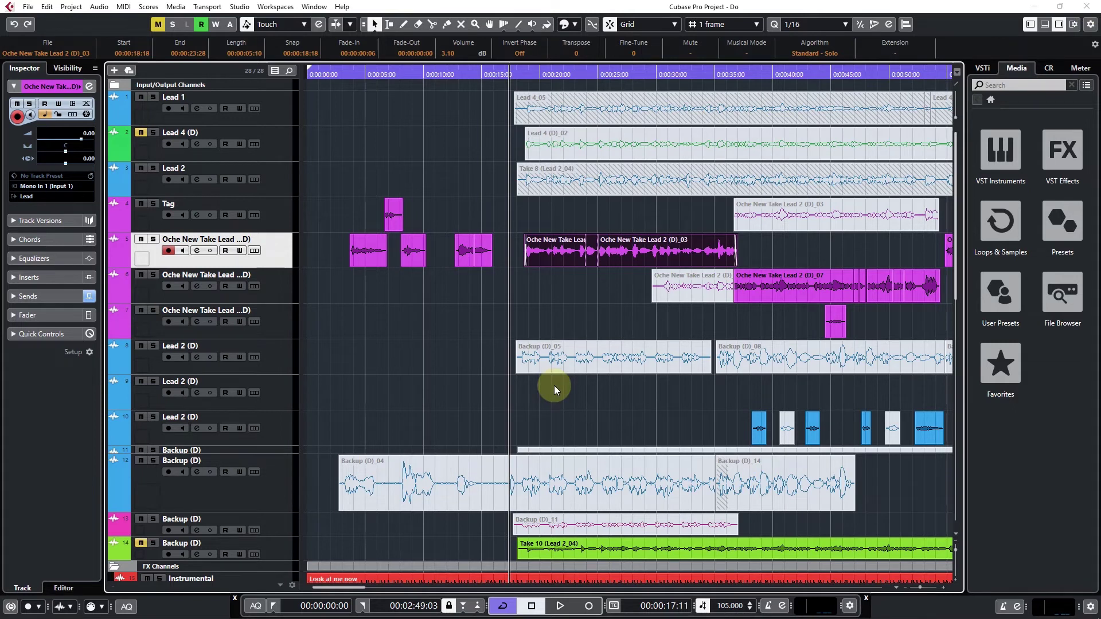
pyautogui.press('F3')
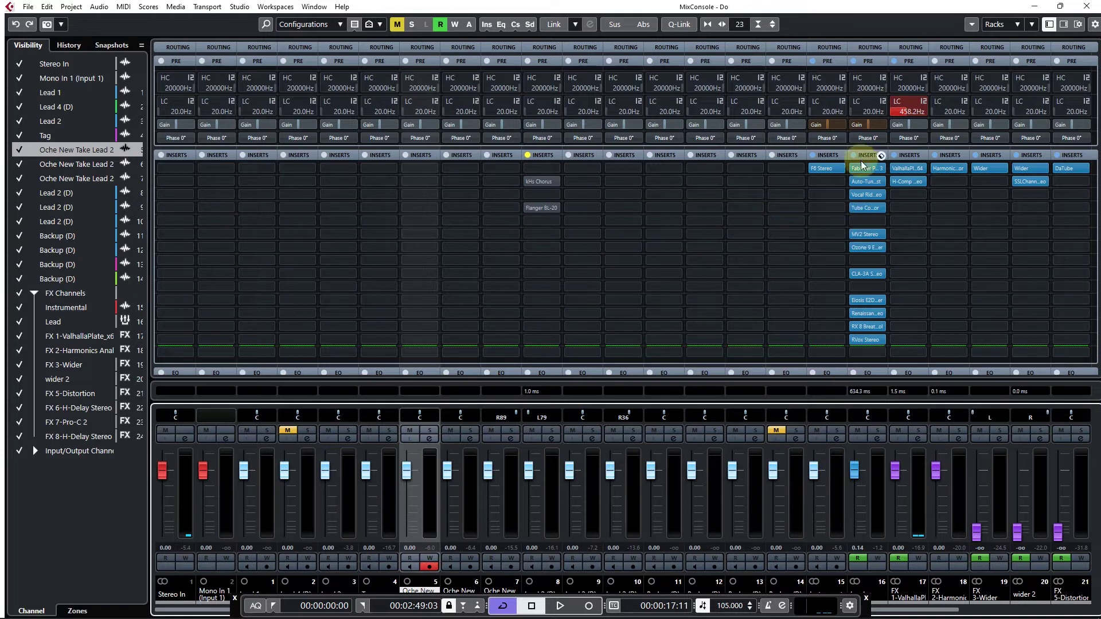
pyautogui.moveTo(863, 343)
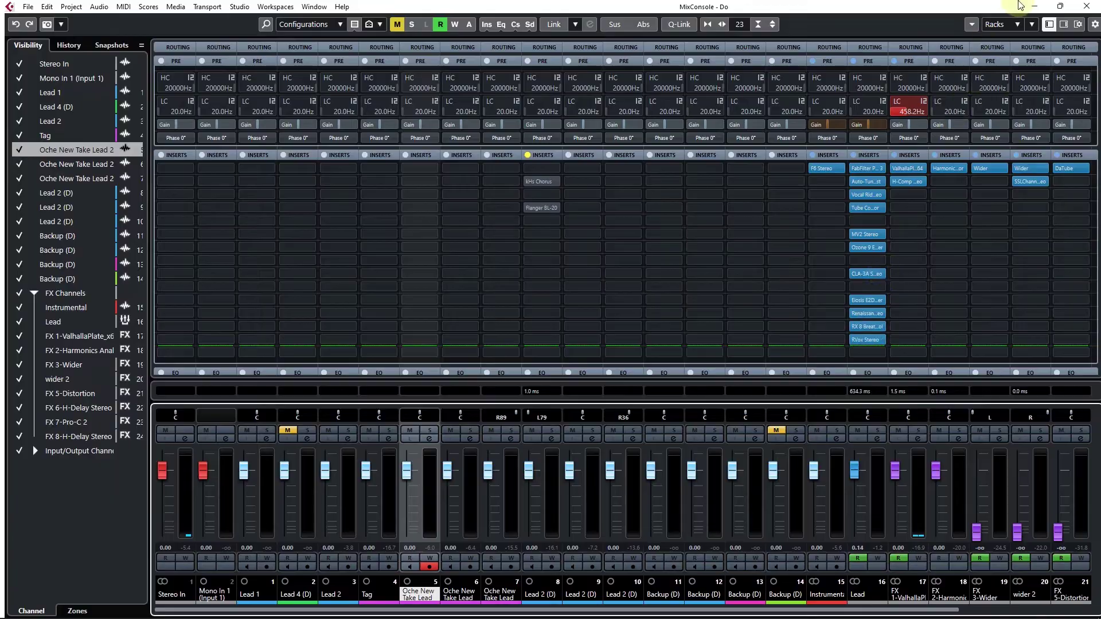
pyautogui.click(1087, 6)
pyautogui.press('F3')
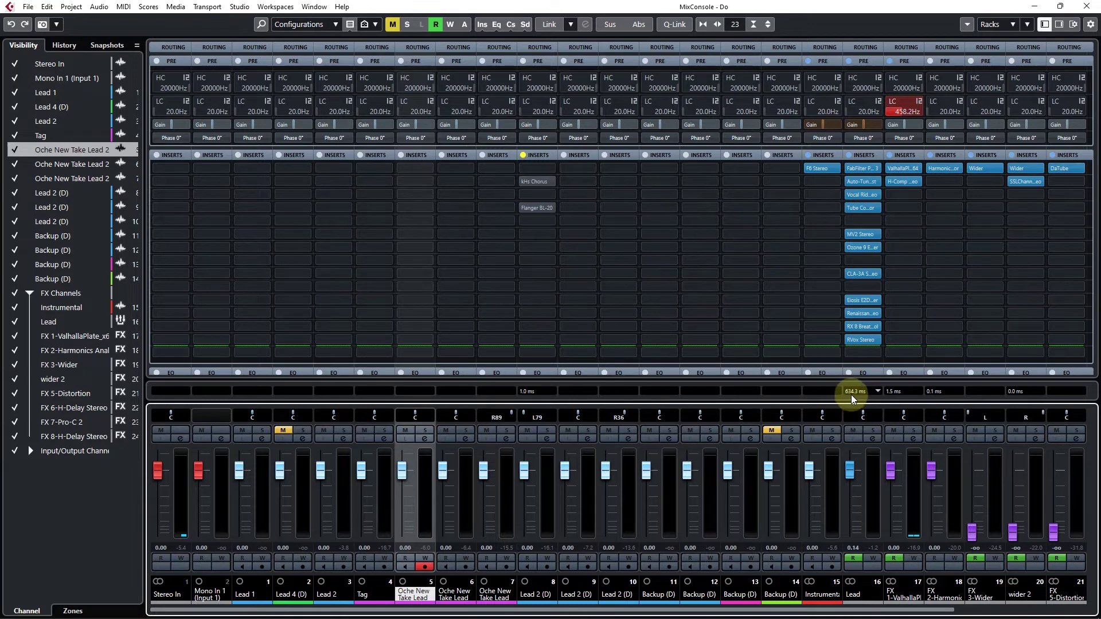
pyautogui.click(1087, 6)
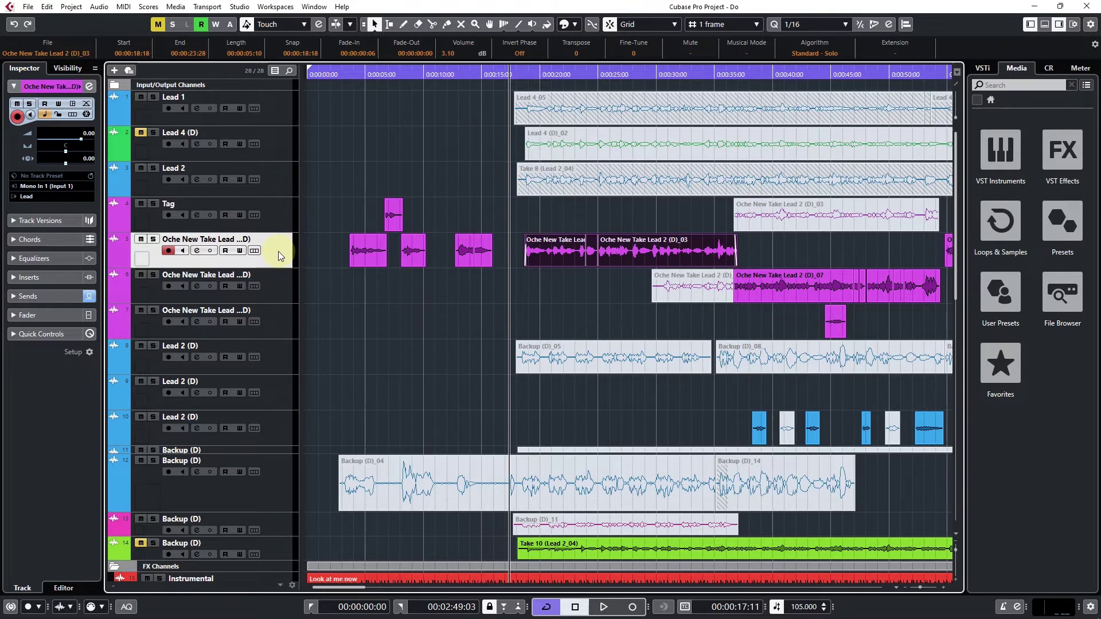
# Select track 5, show its delay settings in the Inspector, and check plugin latency in the MixConsole
pyautogui.click(43, 85)
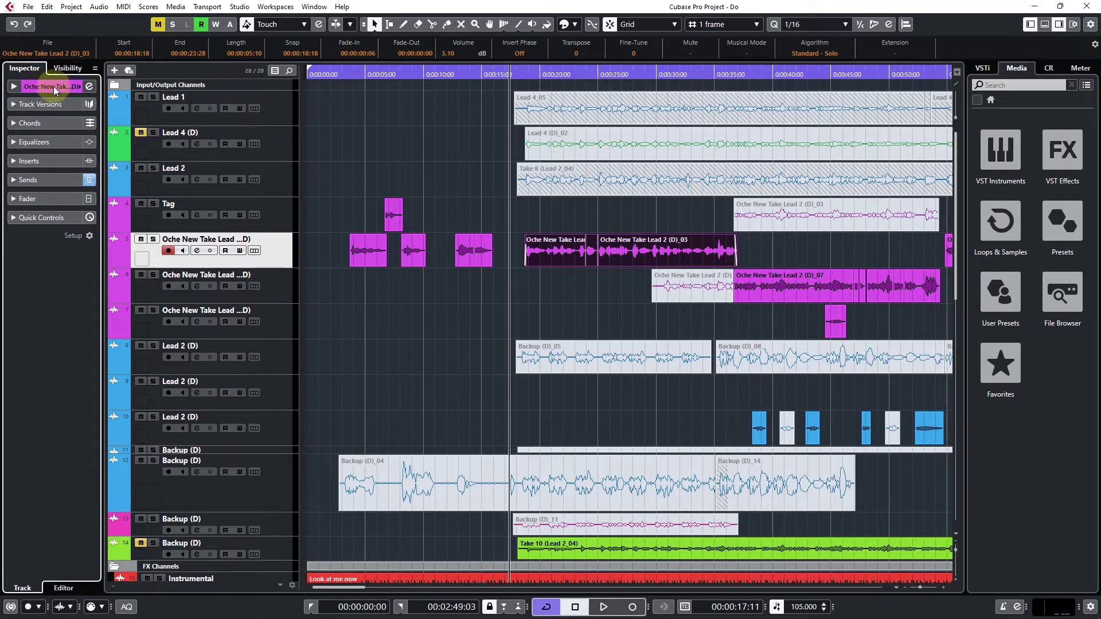
pyautogui.click(273, 212)
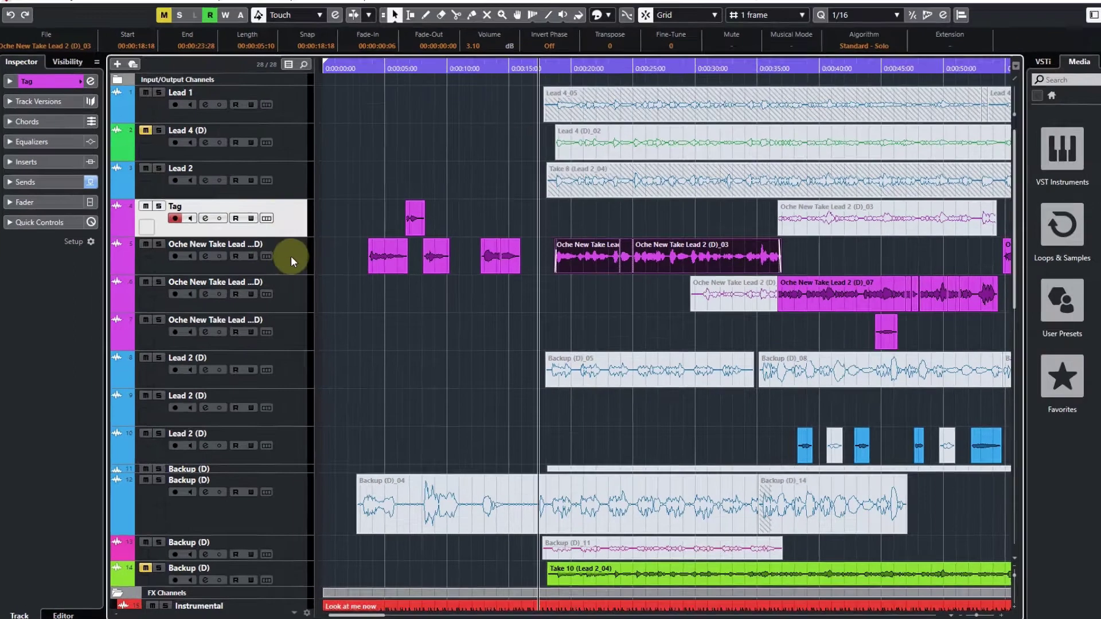
pyautogui.click(291, 256)
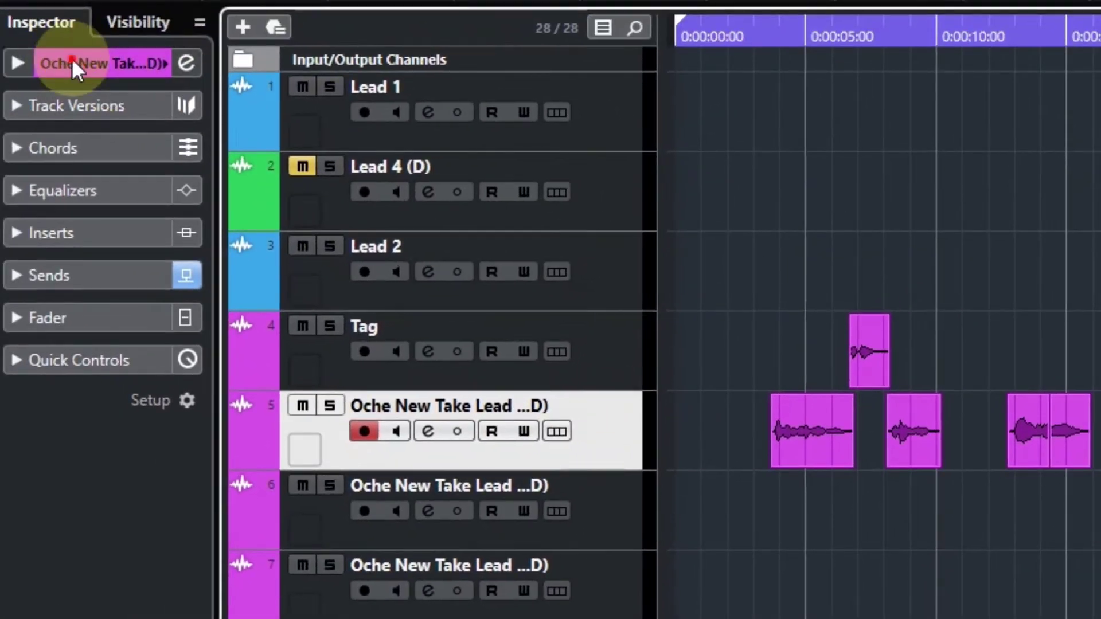
pyautogui.click(73, 59)
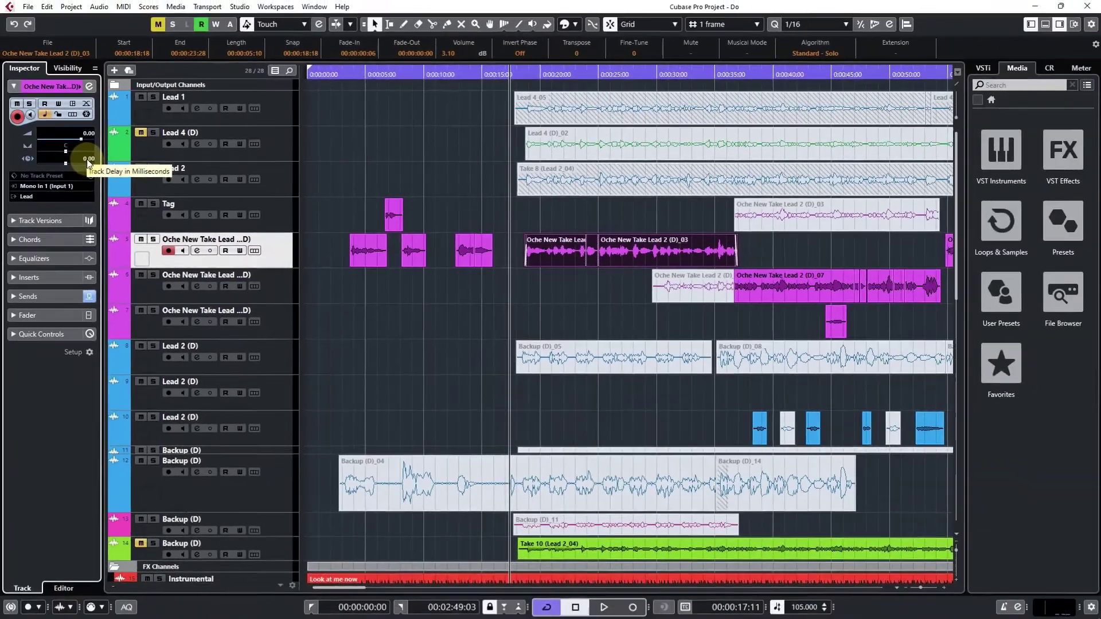
pyautogui.press('F3')
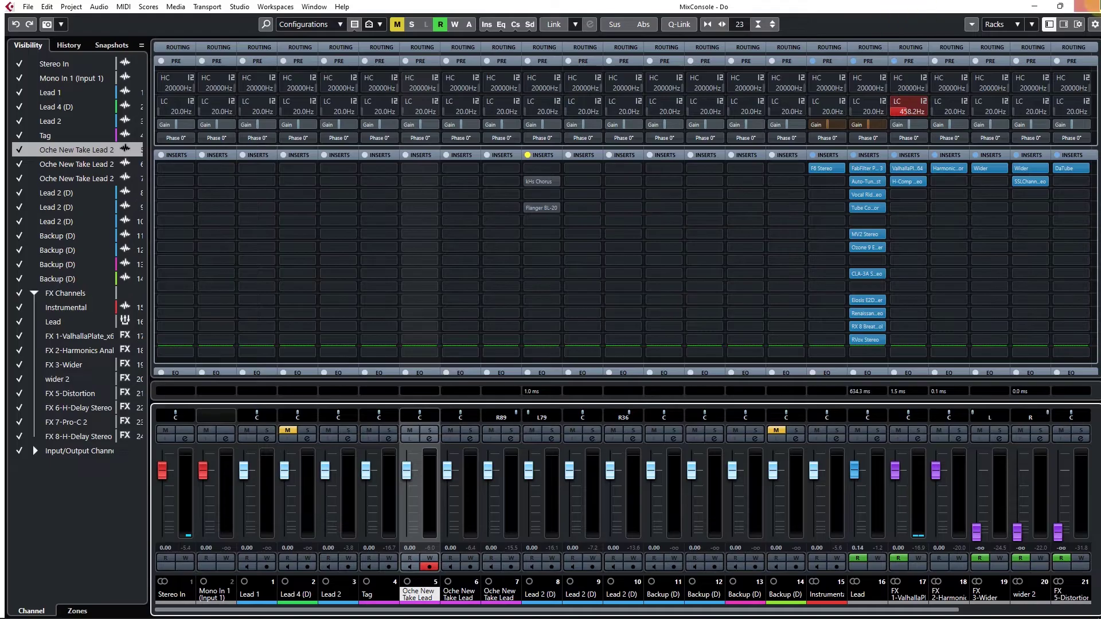
pyautogui.click(1095, 5)
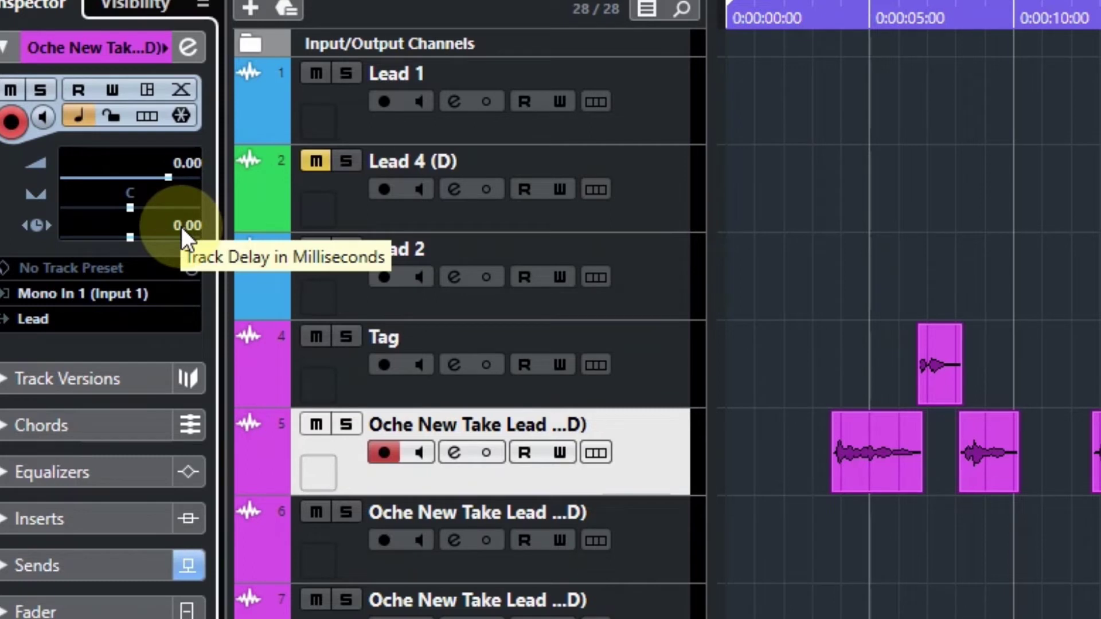
# Set track 5's track delay to -634.30 ms
pyautogui.doubleClick(181, 226)
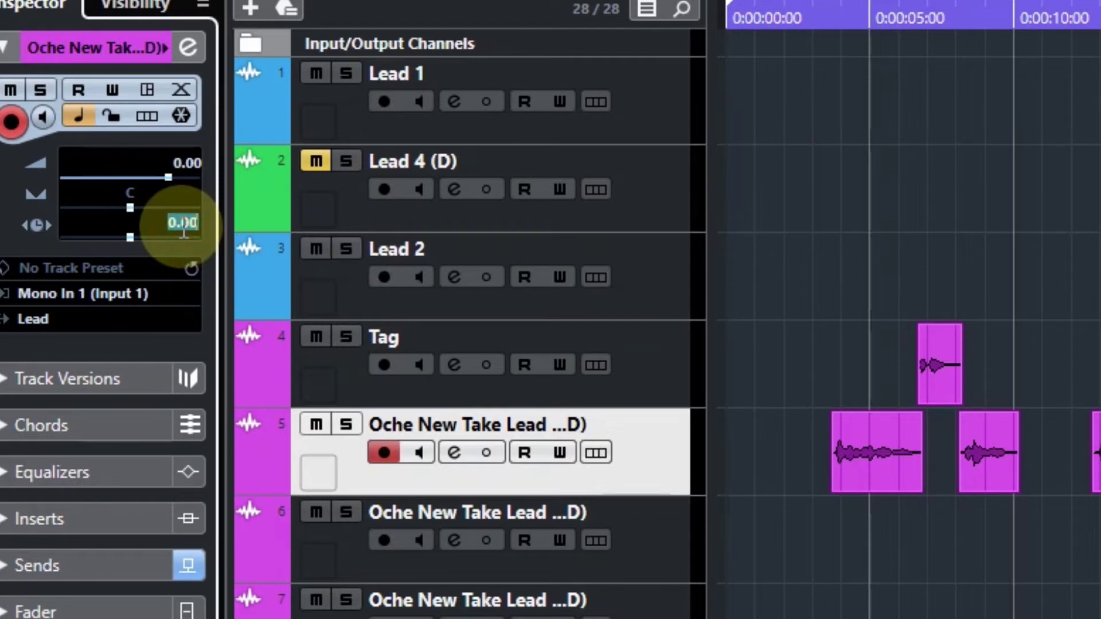
pyautogui.write('-634.30')
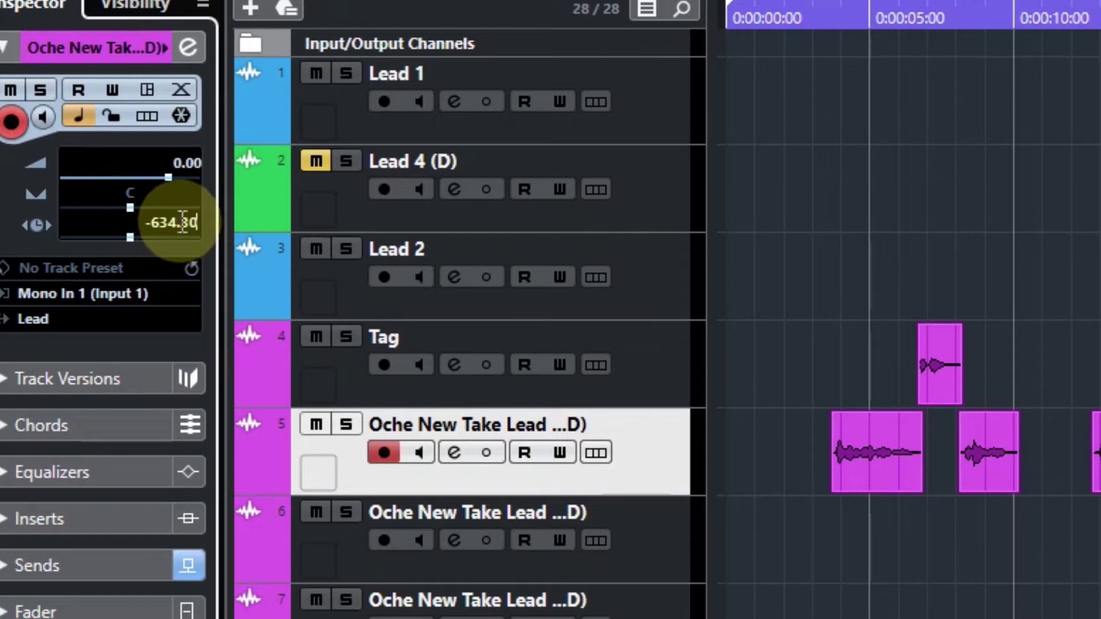
pyautogui.press('Return')
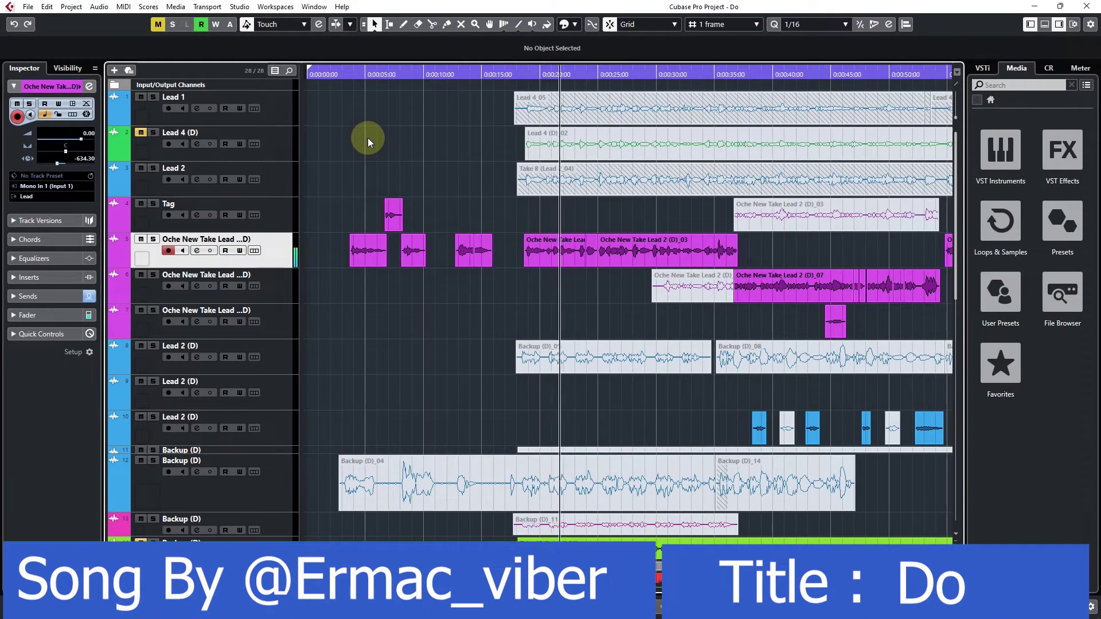
pyautogui.press('space')
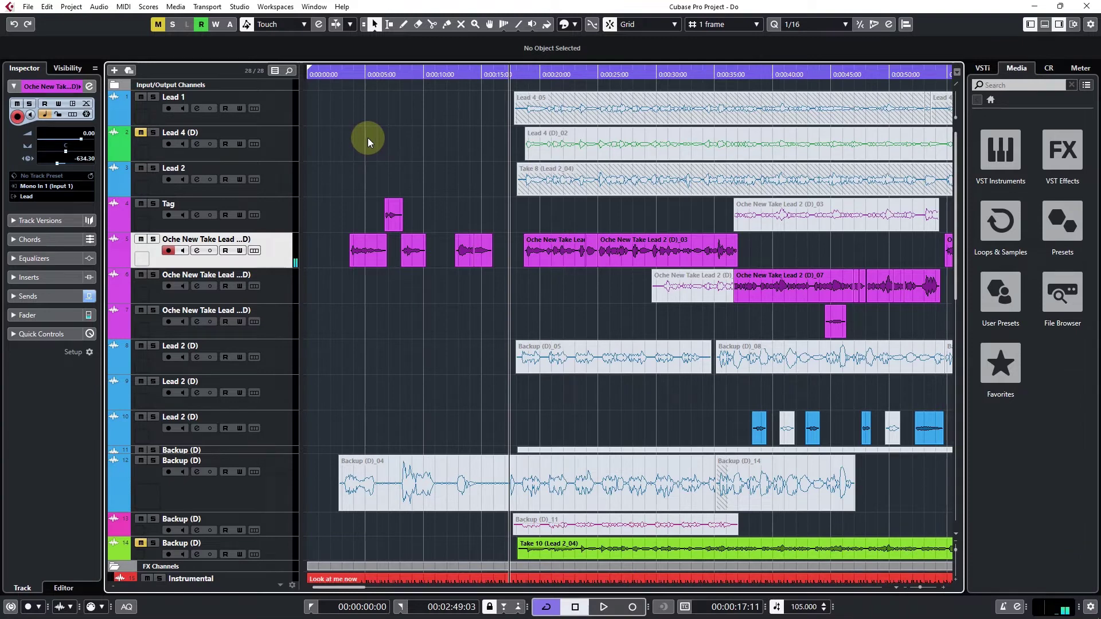
pyautogui.press('F3')
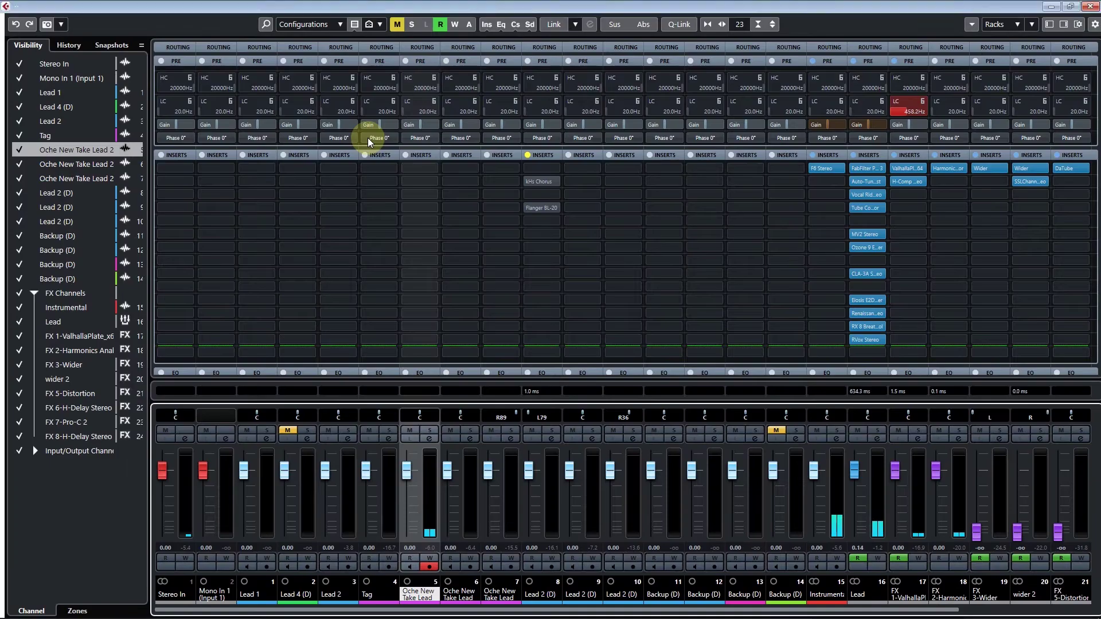
pyautogui.click(855, 331)
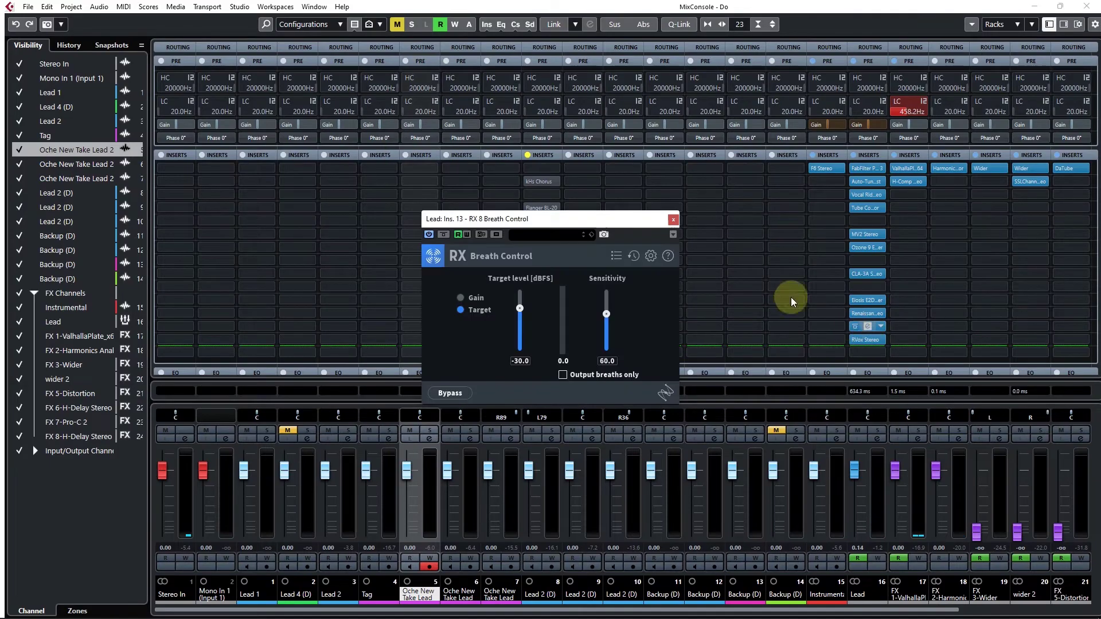
pyautogui.click(672, 221)
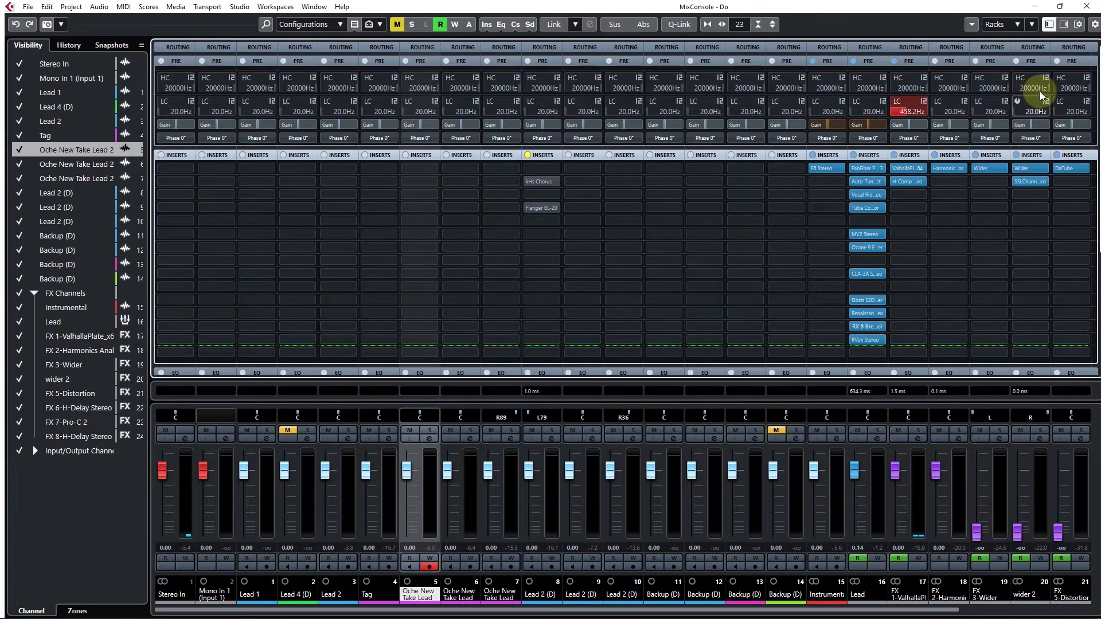
pyautogui.click(1087, 6)
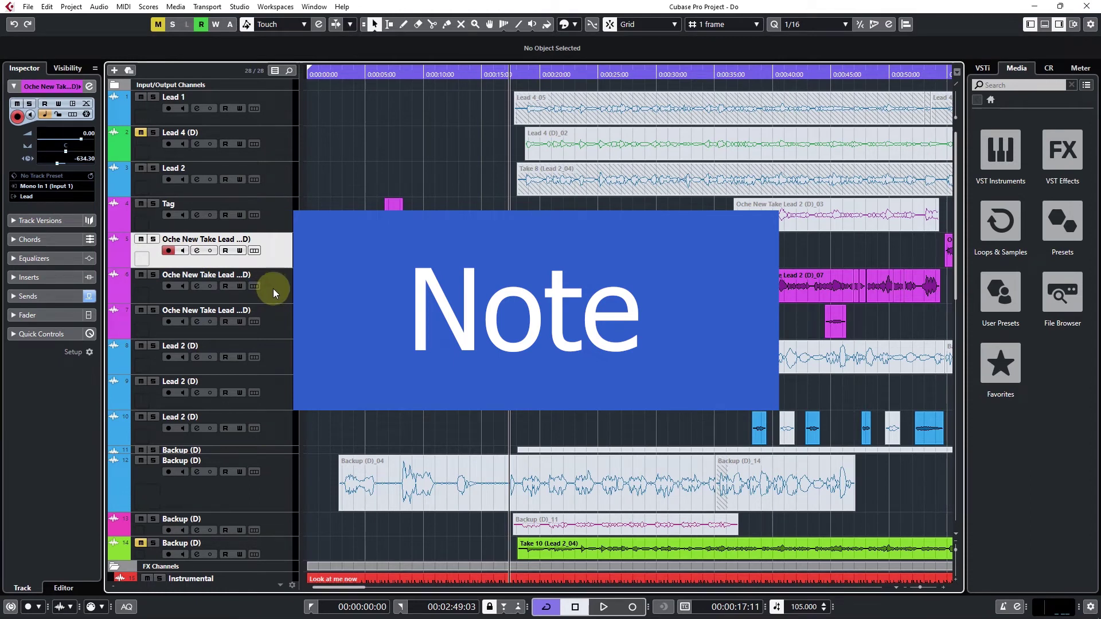
pyautogui.click(273, 289)
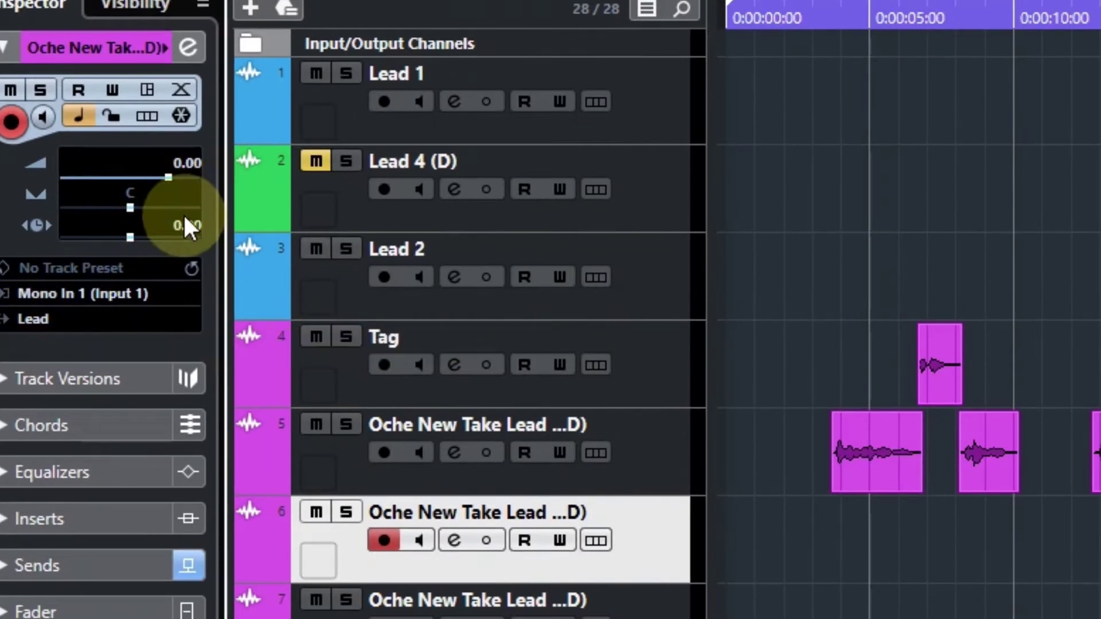
# Set track 6's track delay to -634.30 ms, recheck it, then select track 7
pyautogui.doubleClick(183, 223)
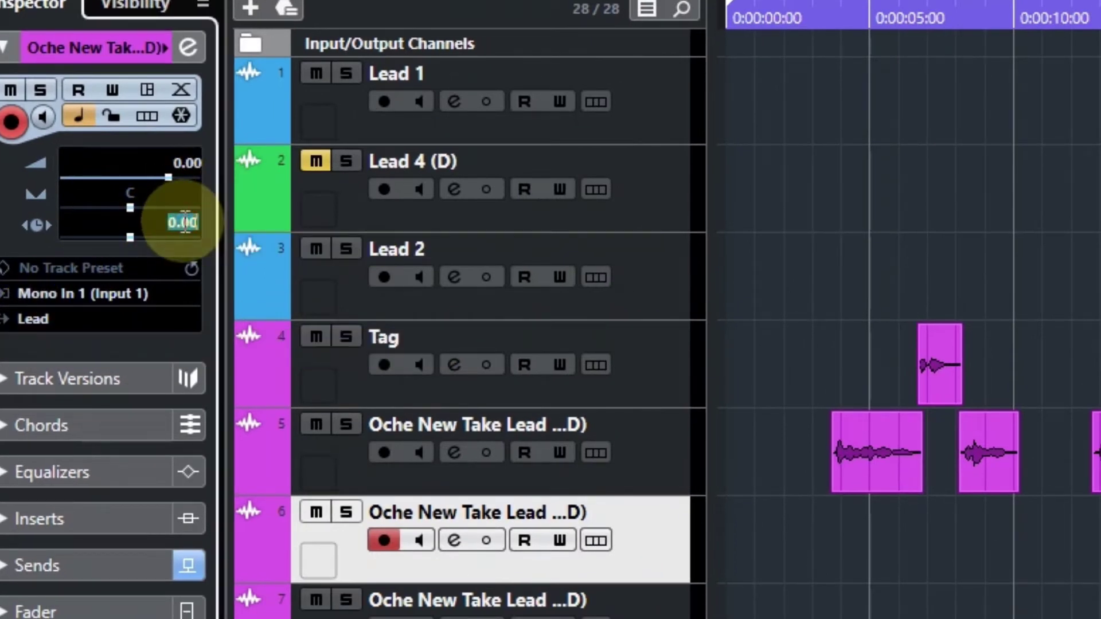
pyautogui.write('-634.3')
pyautogui.press('Return')
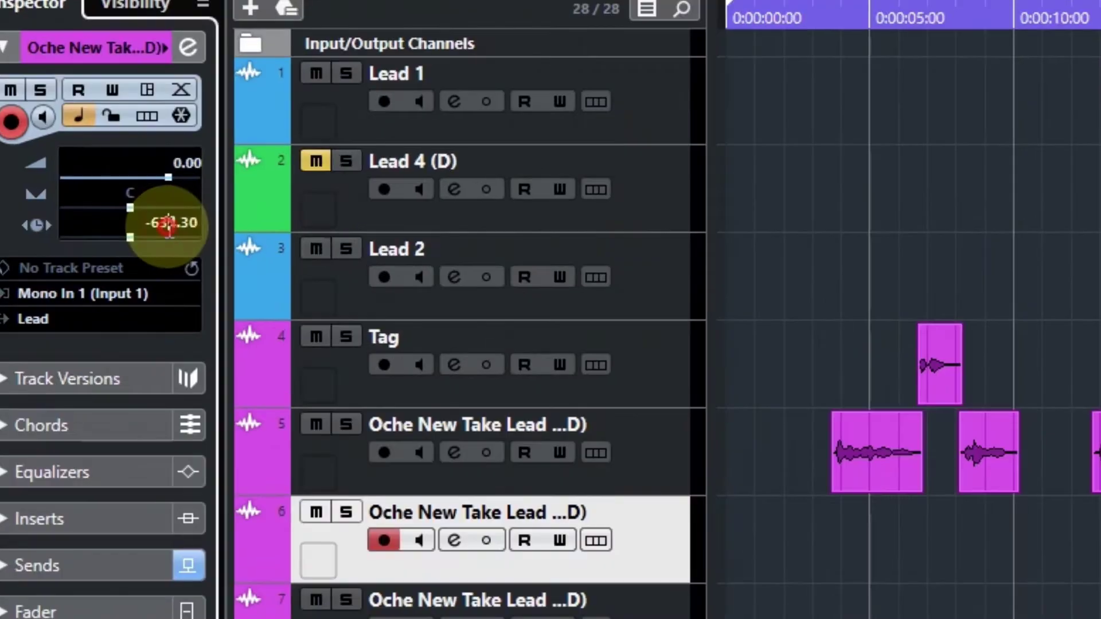
pyautogui.doubleClick(83, 157)
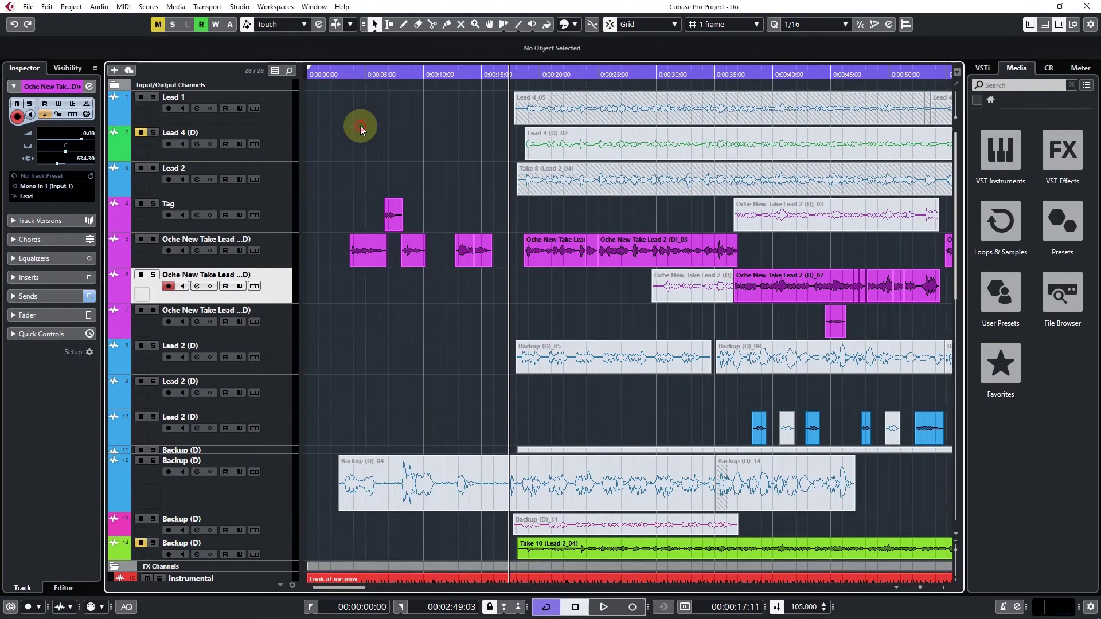
pyautogui.click(857, 144)
pyautogui.click(261, 325)
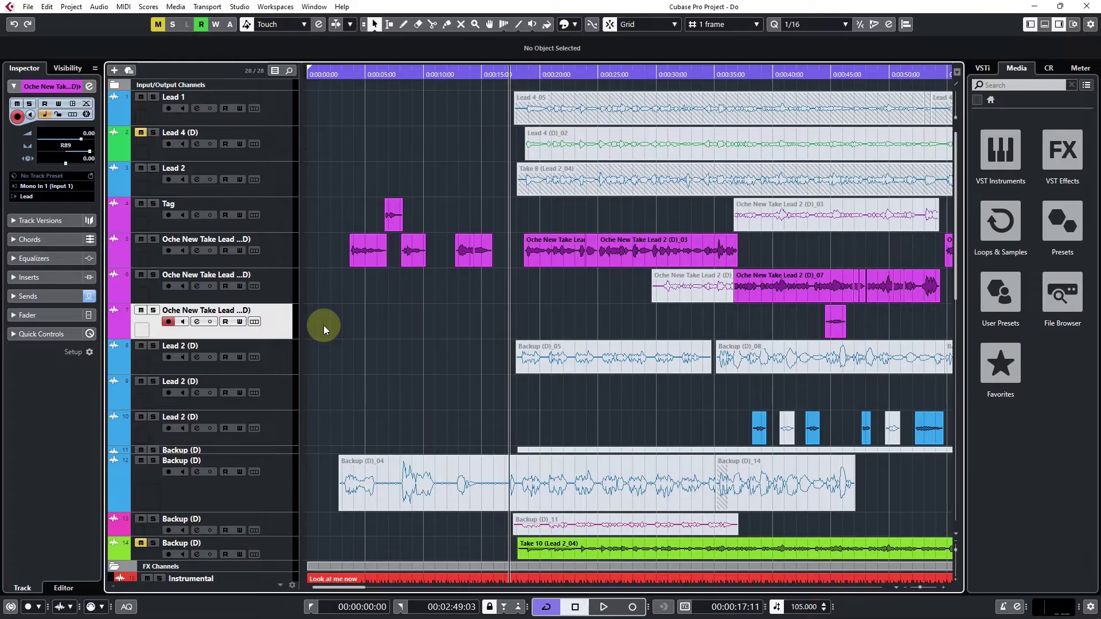
# Reopen the MixConsole to review the Lead bus inserts totalling 634.3 ms latency
pyautogui.press('F3')
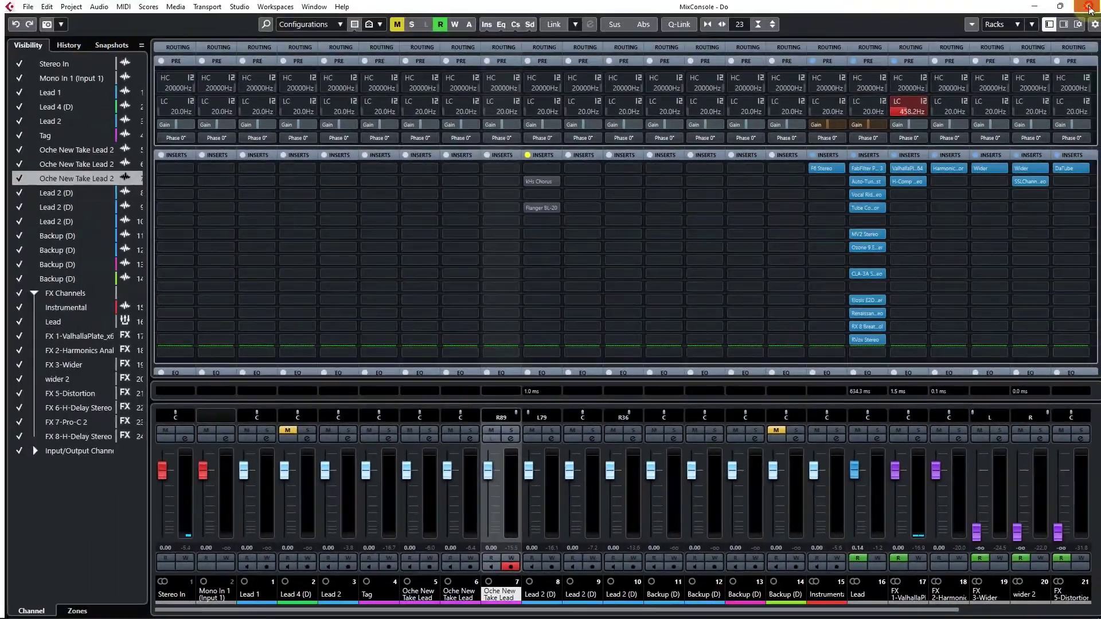
# Close the MixConsole and set track 5's track delay to 0 ms
pyautogui.click(1088, 7)
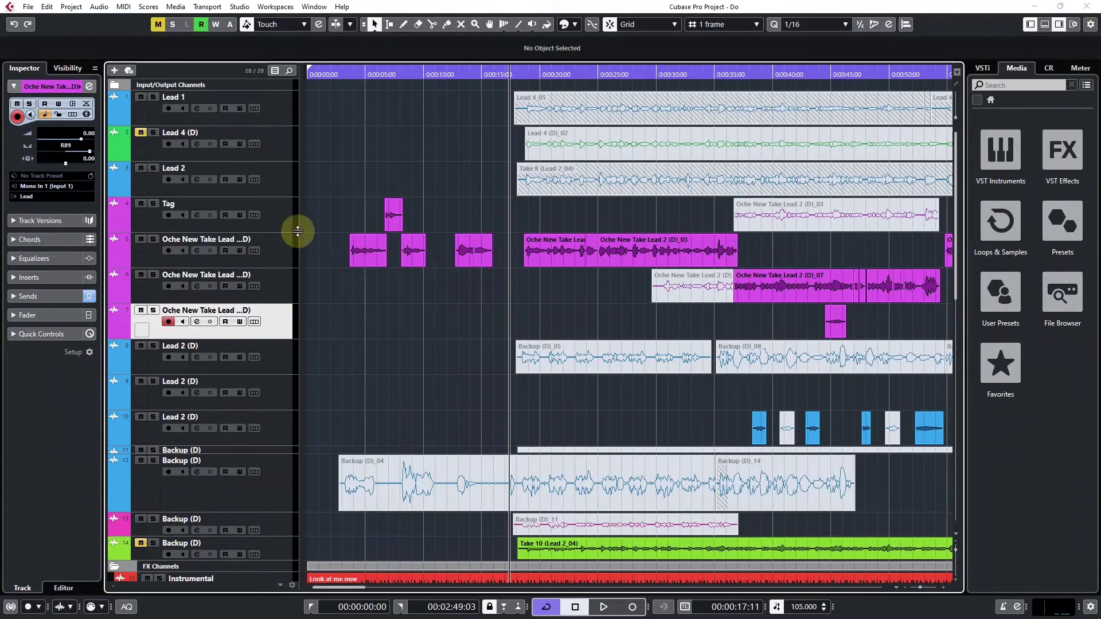
pyautogui.click(262, 265)
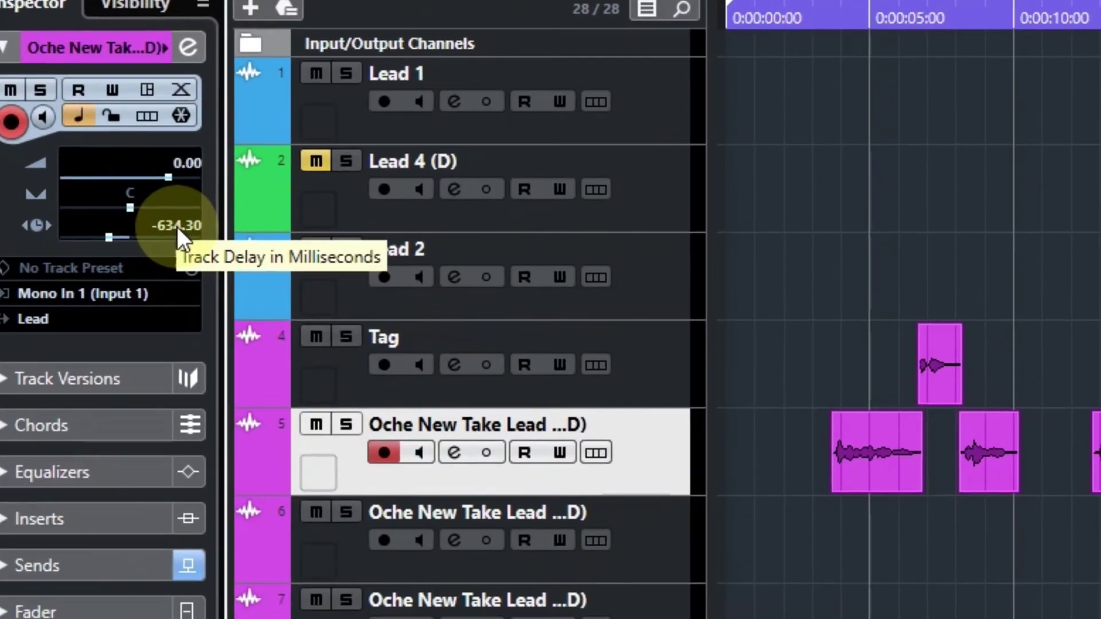
pyautogui.click(84, 159)
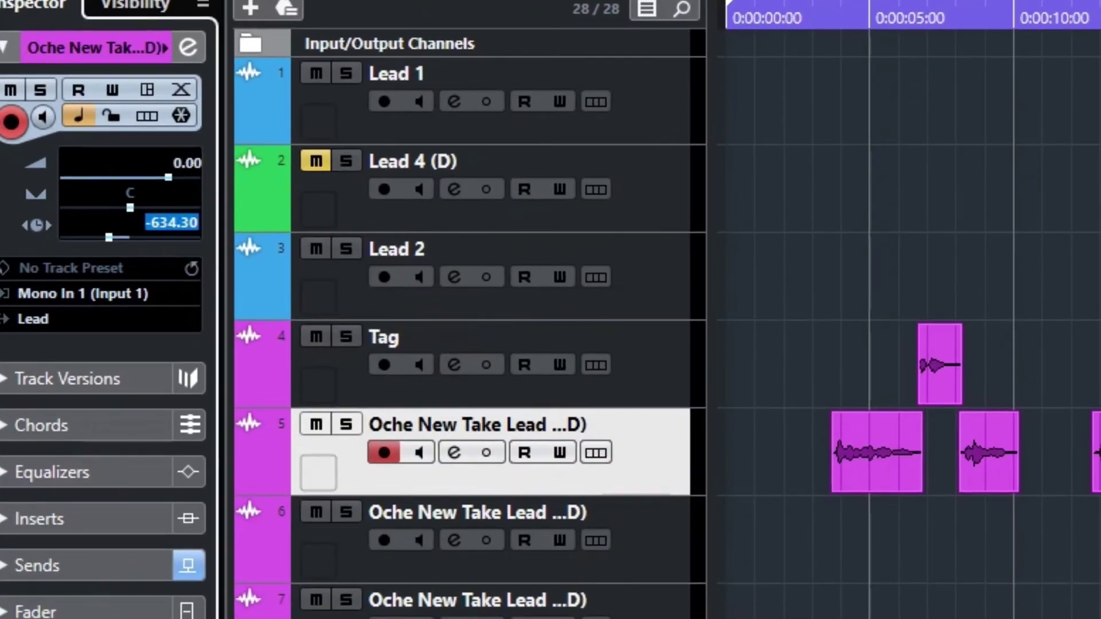
pyautogui.write('0')
pyautogui.press('Return')
# Play the vocal without delay, then restore track 5's -634.30 ms track delay
pyautogui.press('space')
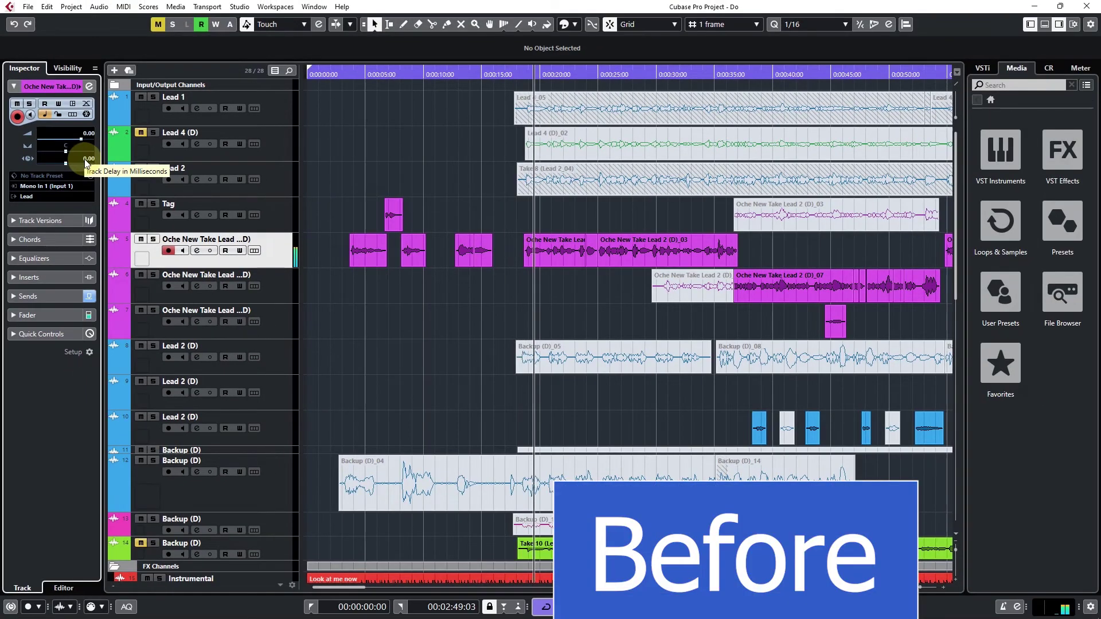
pyautogui.press('space')
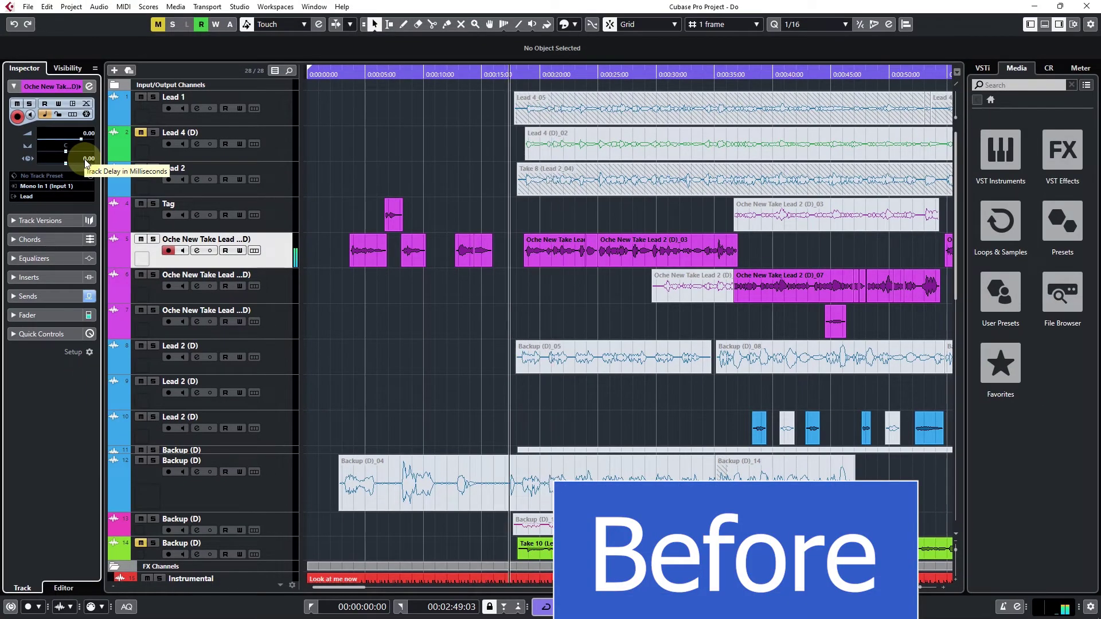
pyautogui.scroll(-10, 86, 163)
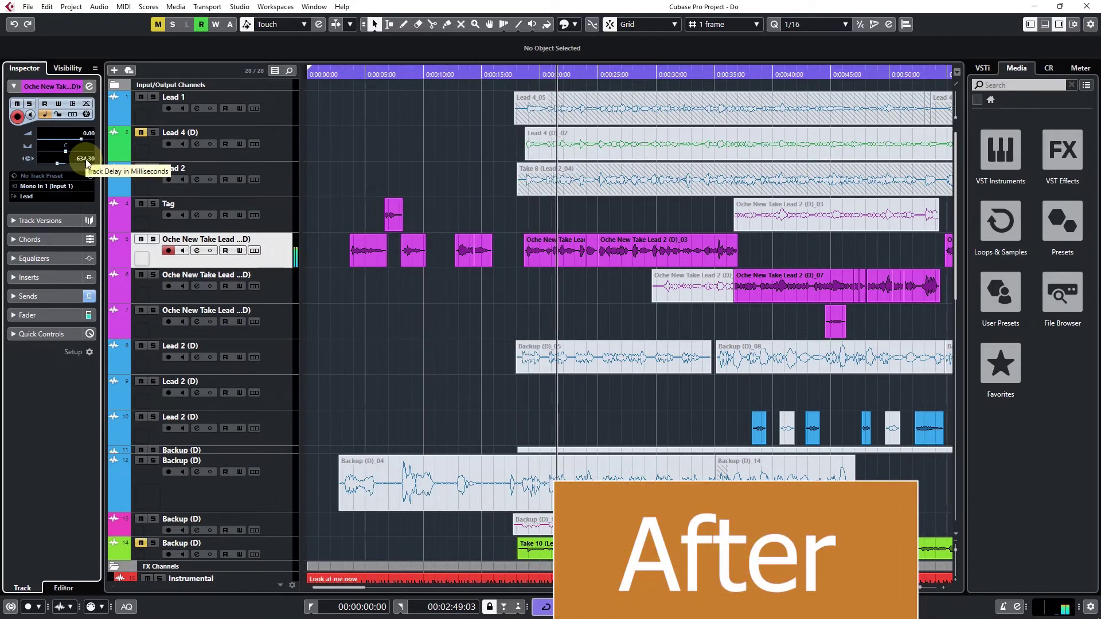
pyautogui.press('space')
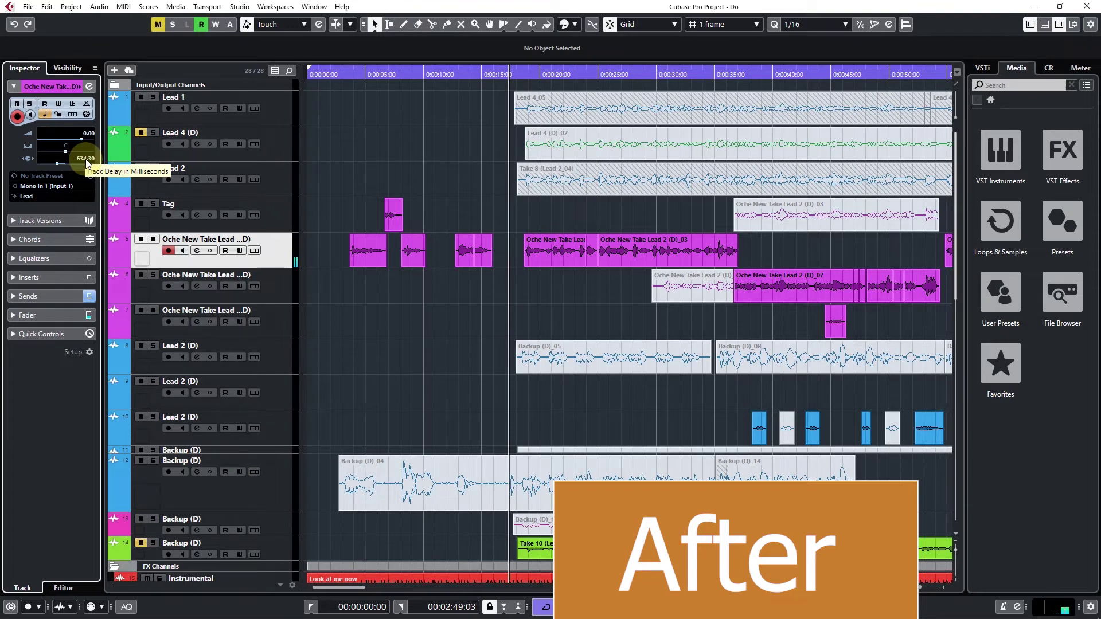
pyautogui.keyDown('ctrl'); pyautogui.click(87, 164); pyautogui.keyUp('ctrl')
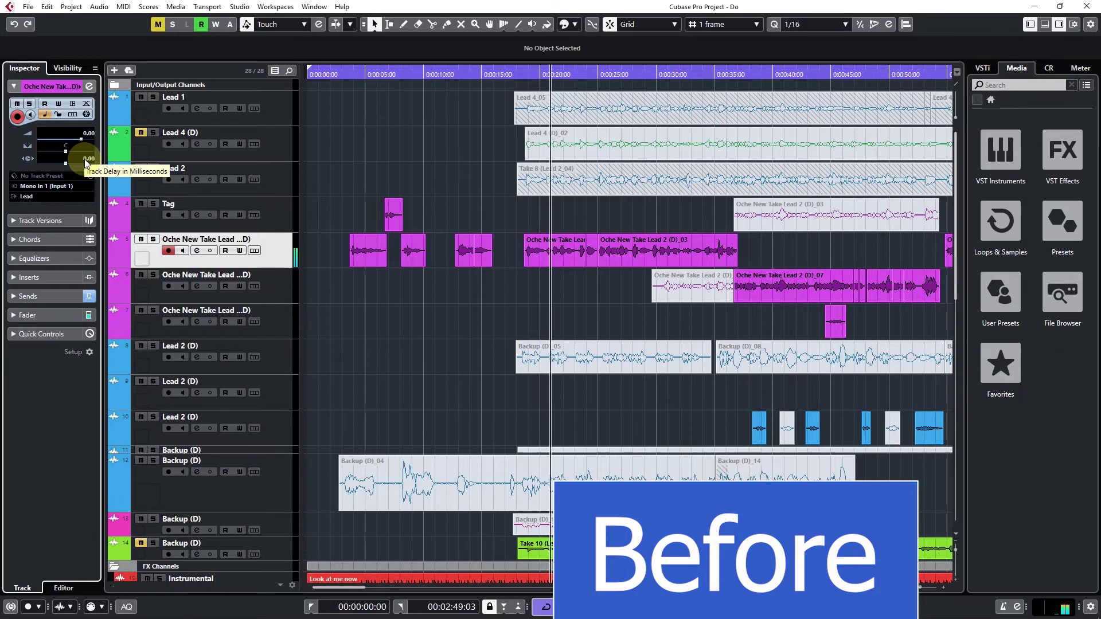
pyautogui.hotkey('ctrl', 'z')
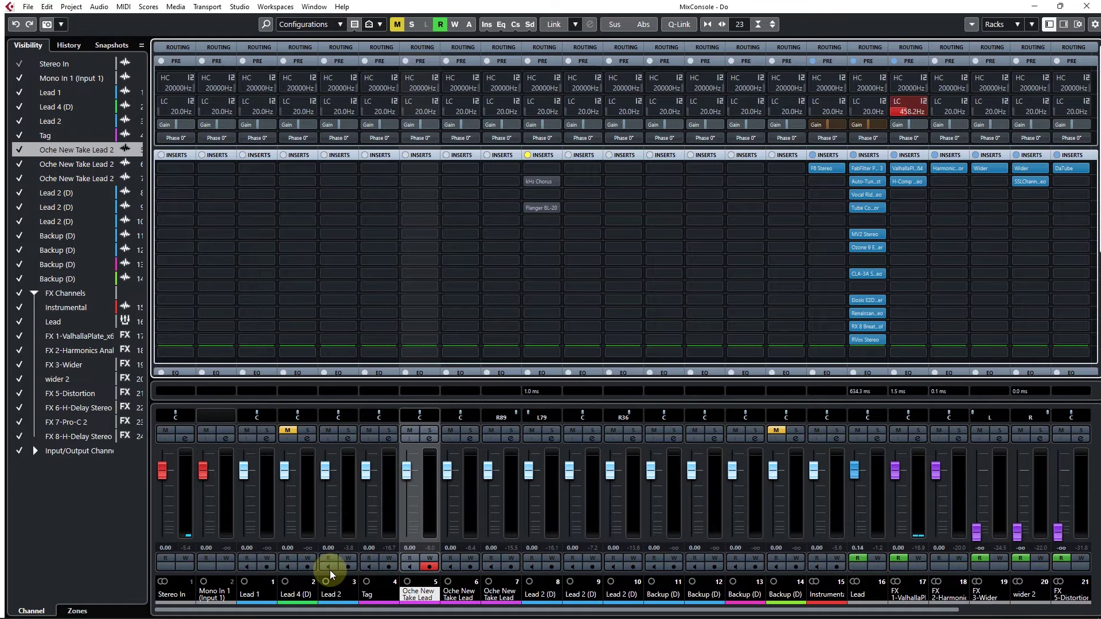
# Load Auto-Tune Pro into Lead 2's first insert, then close the plug-in and MixConsole
pyautogui.moveTo(339, 171)
pyautogui.click(351, 169)
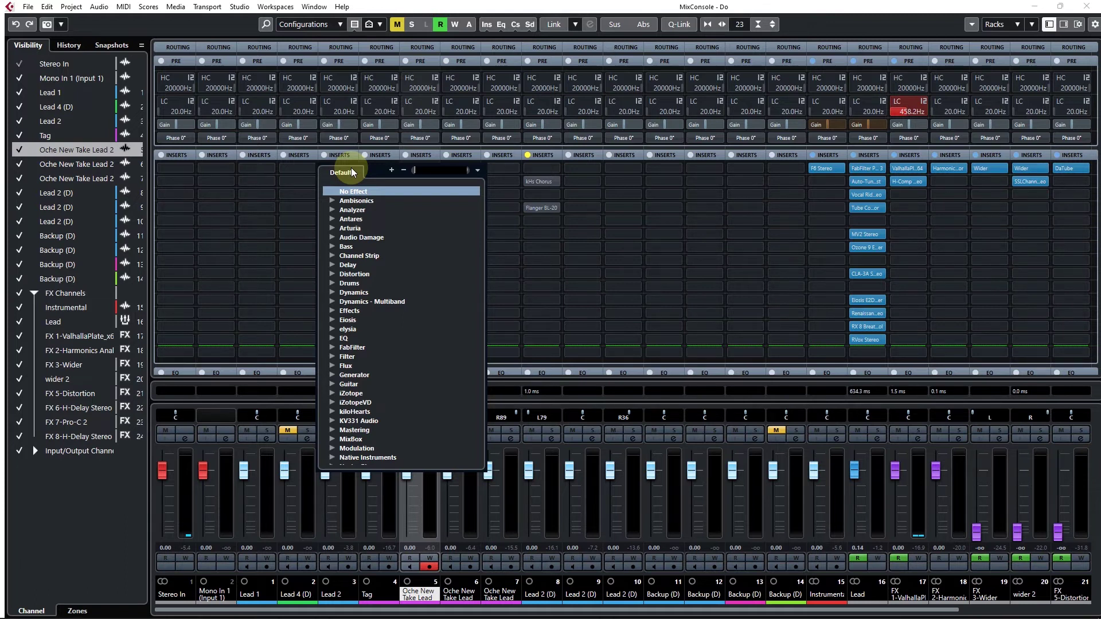
pyautogui.write('uto')
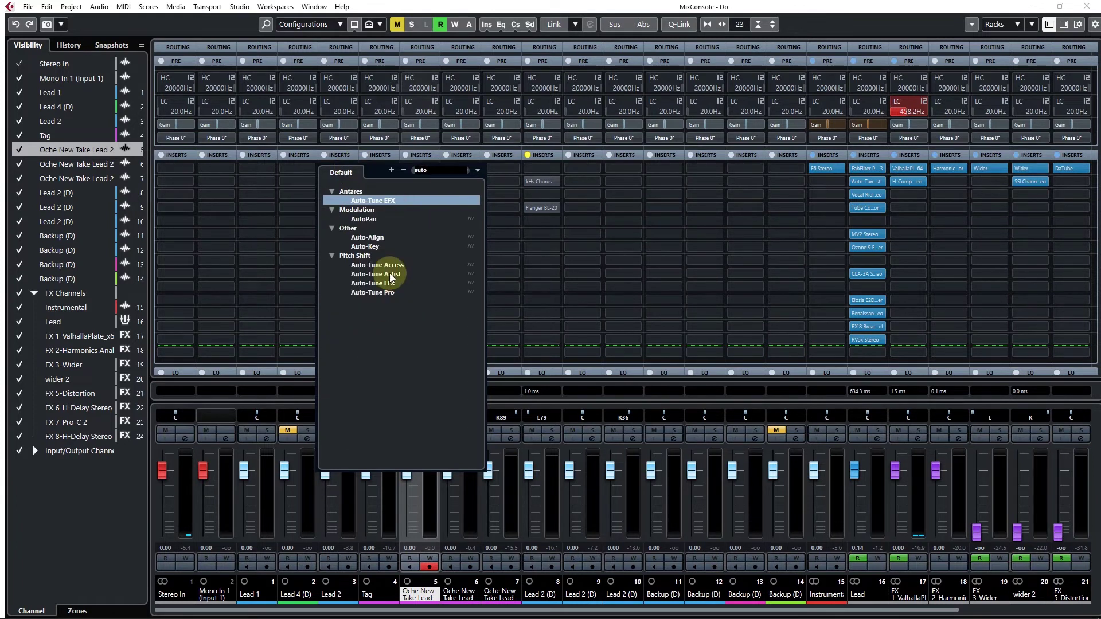
pyautogui.click(369, 293)
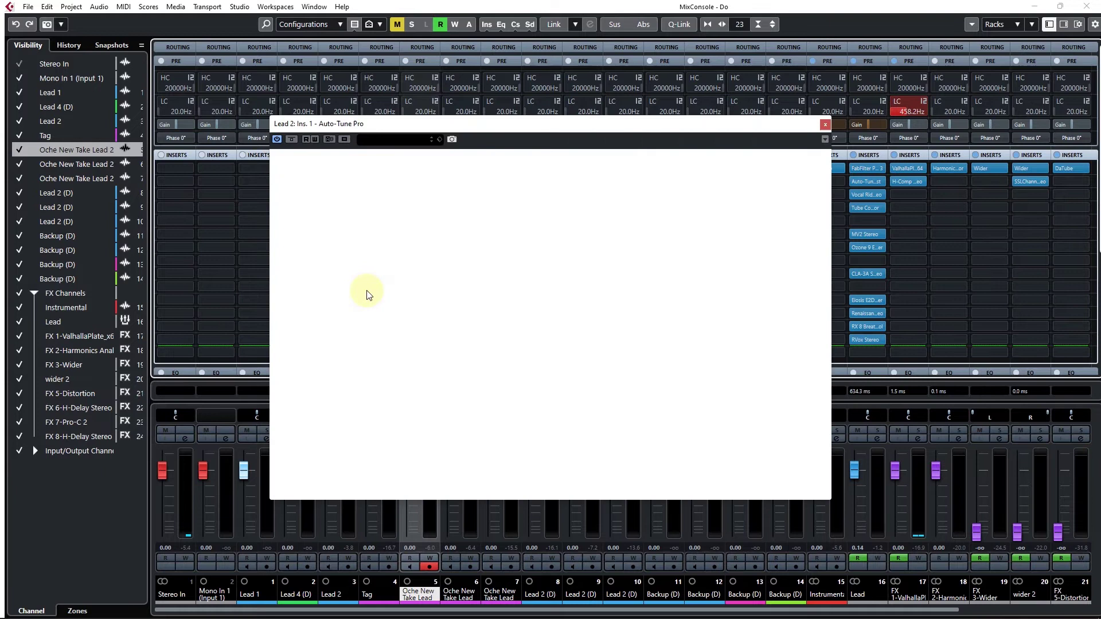
pyautogui.click(825, 125)
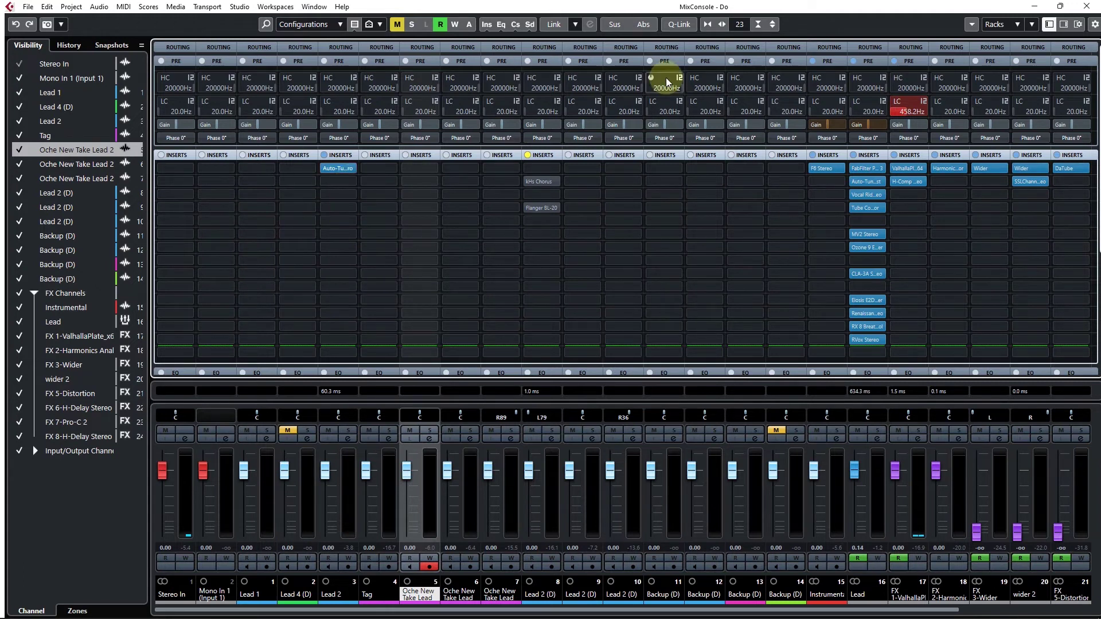
pyautogui.click(1087, 7)
# Select the Lead 2 track and reopen the MixConsole to read its 60.3 ms latency
pyautogui.click(273, 172)
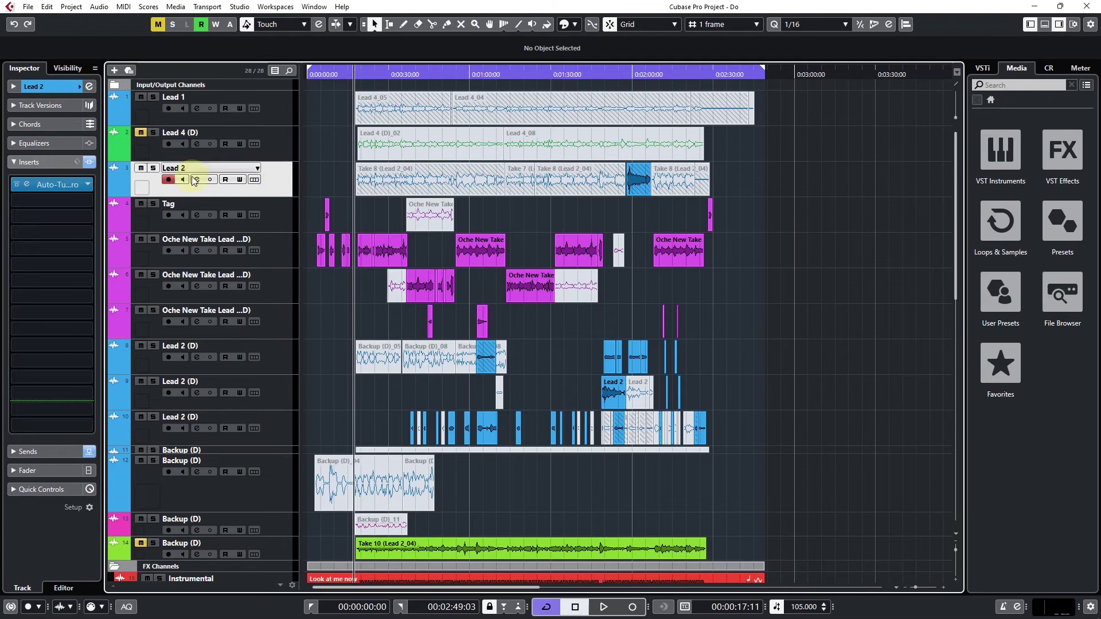
pyautogui.press('F3')
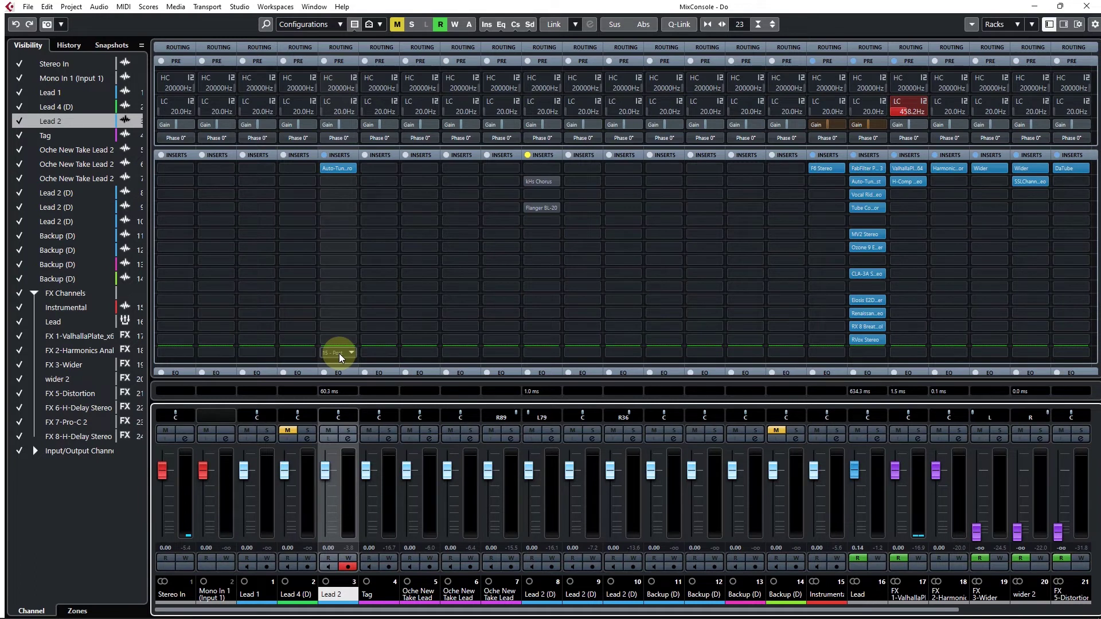
# Launch Windows Calculator from the Start search
pyautogui.press('super')
pyautogui.write('ca')
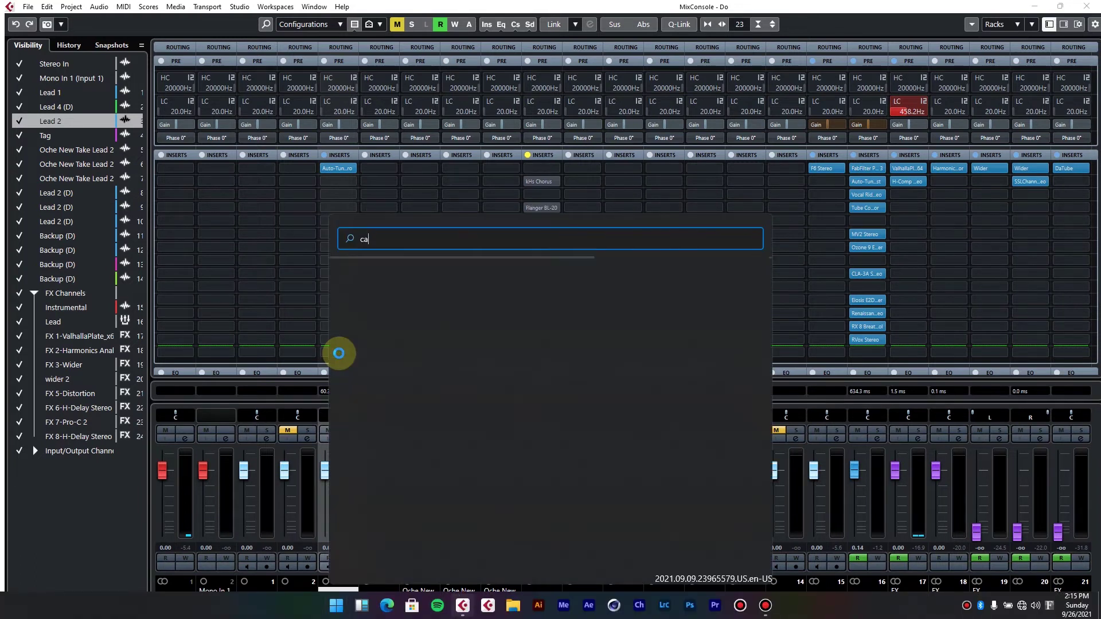
pyautogui.write('lcutor')
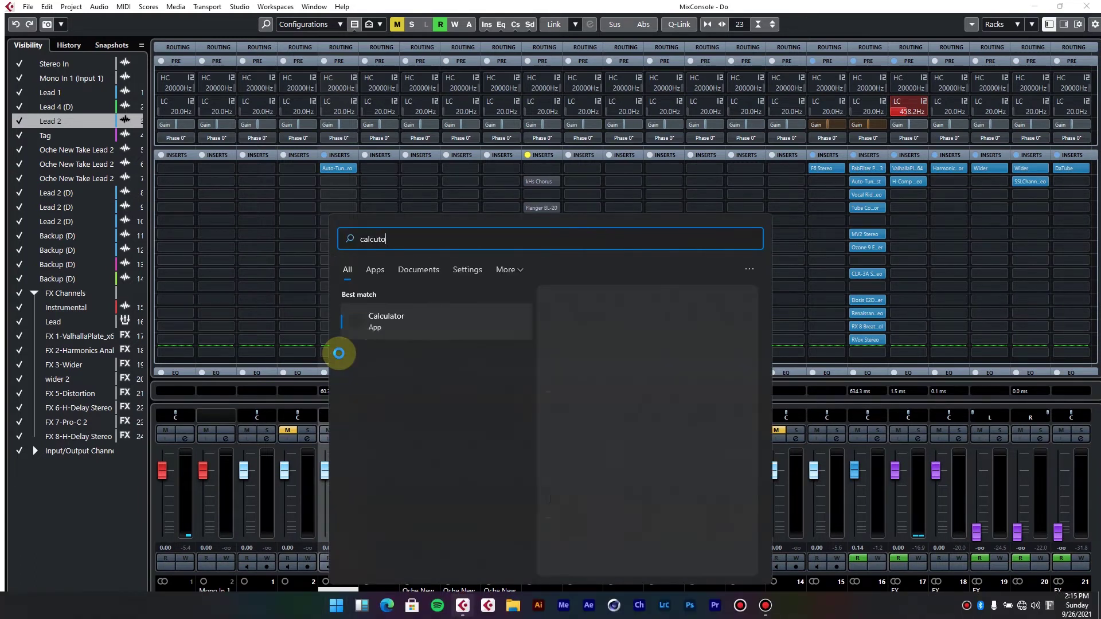
pyautogui.click(393, 317)
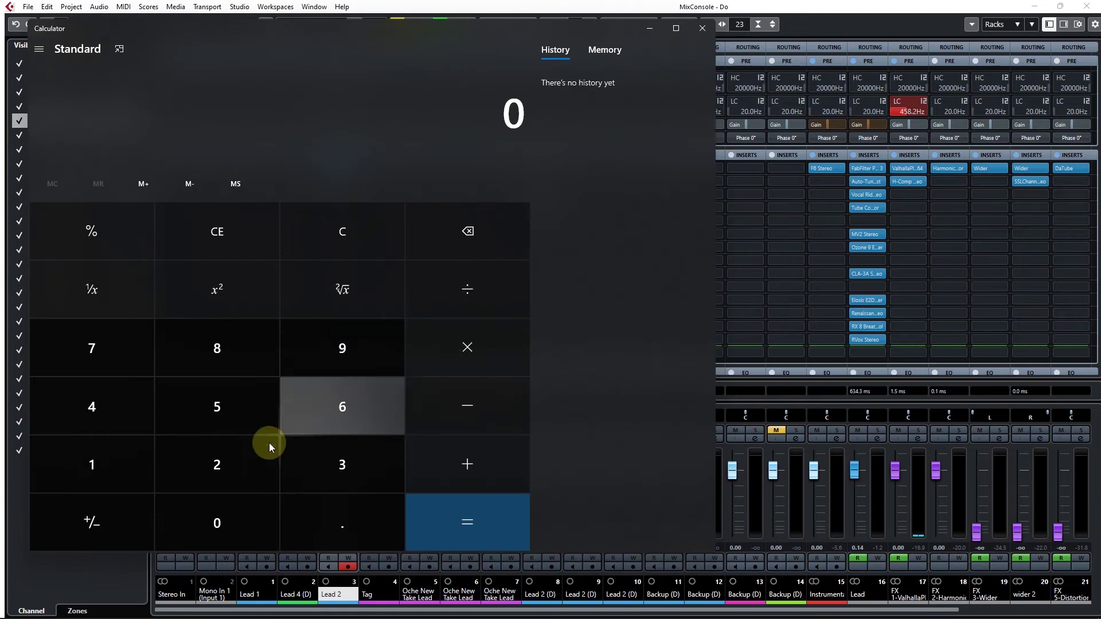
# Enter 634.3 in Calculator and begin an addition
pyautogui.click(346, 395)
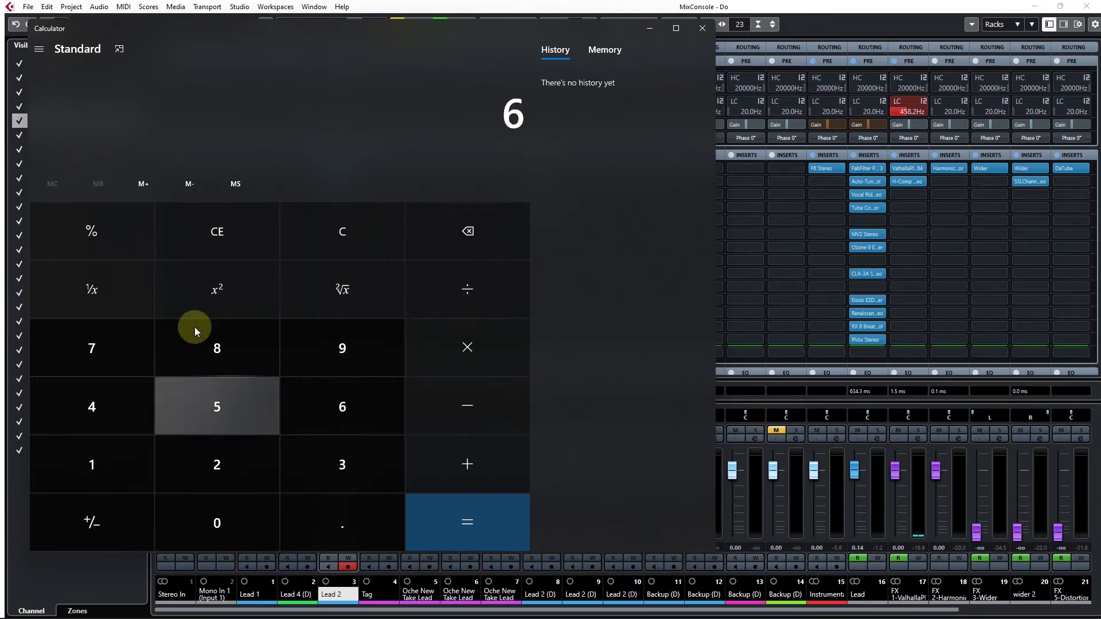
pyautogui.click(352, 483)
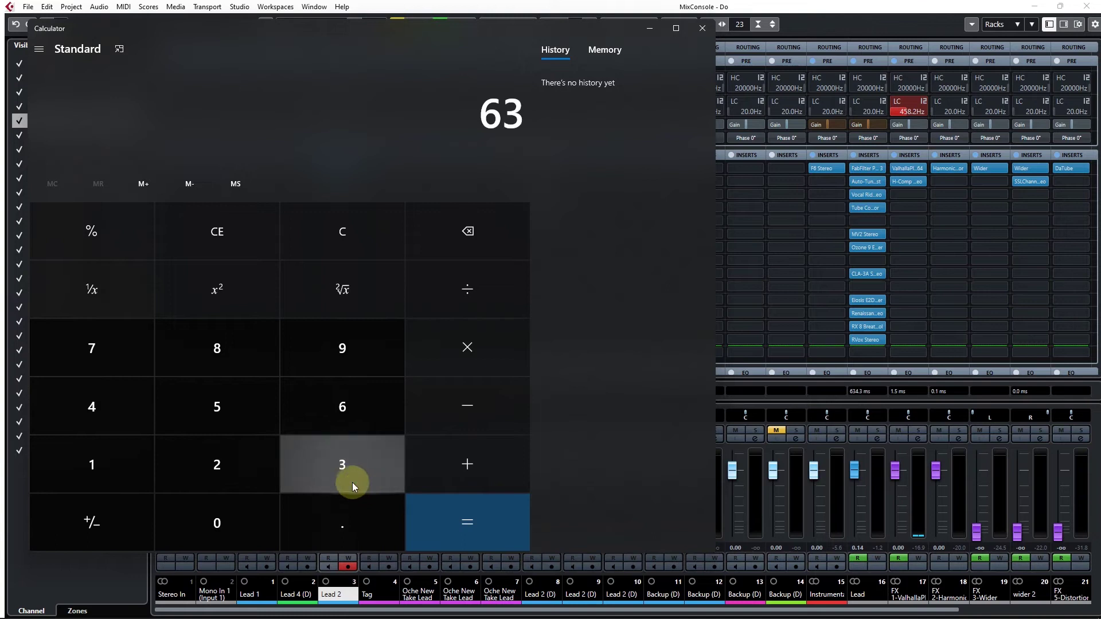
pyautogui.click(136, 395)
pyautogui.click(376, 506)
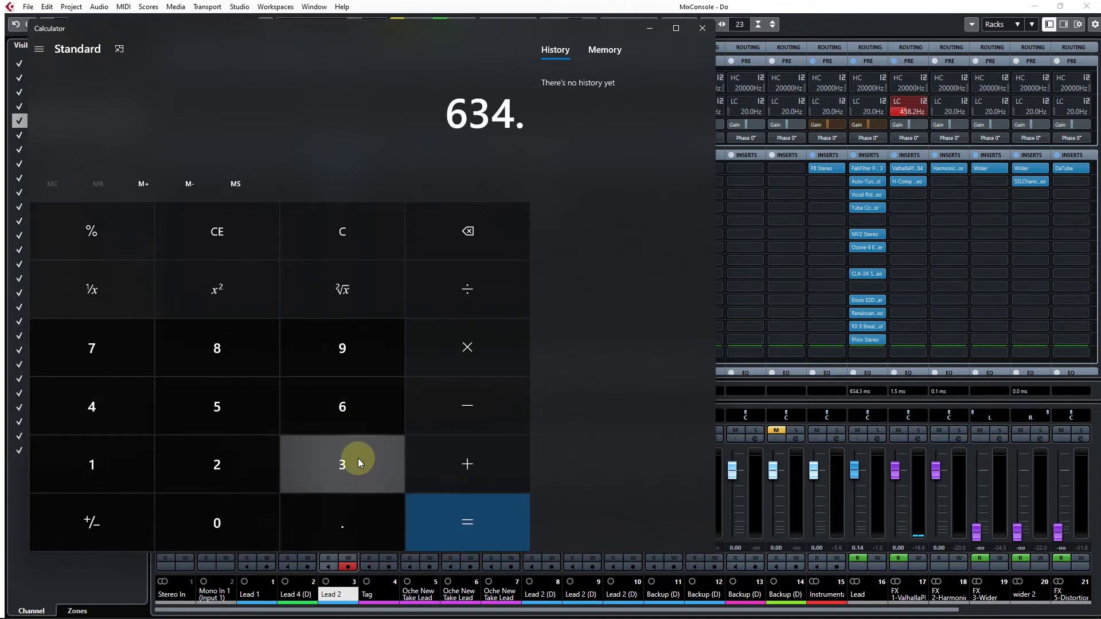
pyautogui.click(358, 456)
pyautogui.click(479, 460)
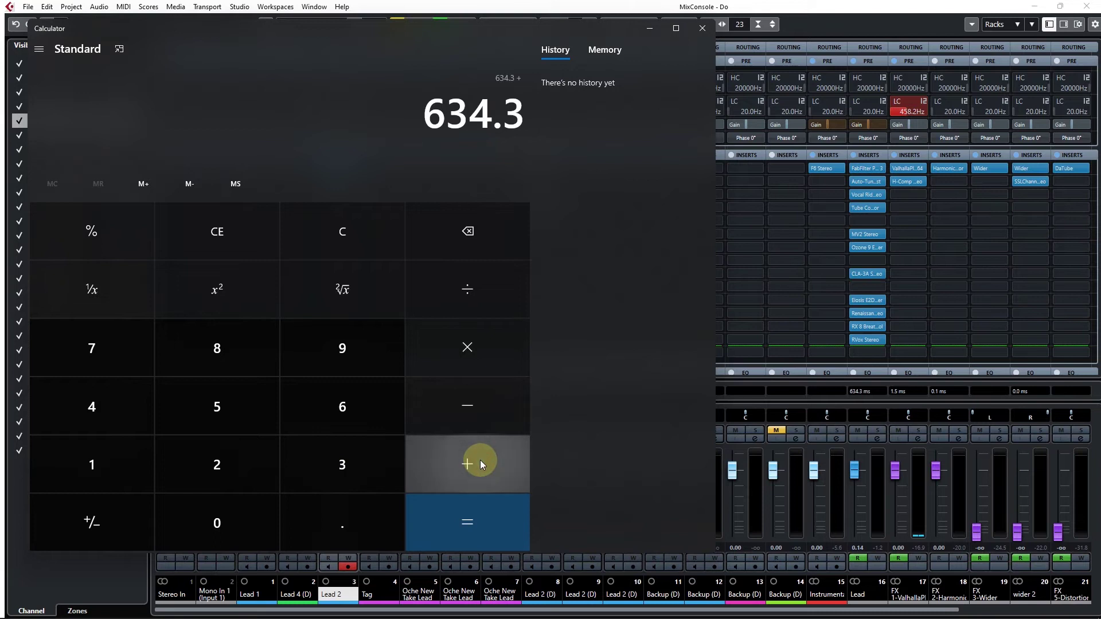
# Add 60.3 for a 694.6 total, select the result, and minimize Calculator
pyautogui.moveTo(344, 35); pyautogui.dragTo(342, 60)
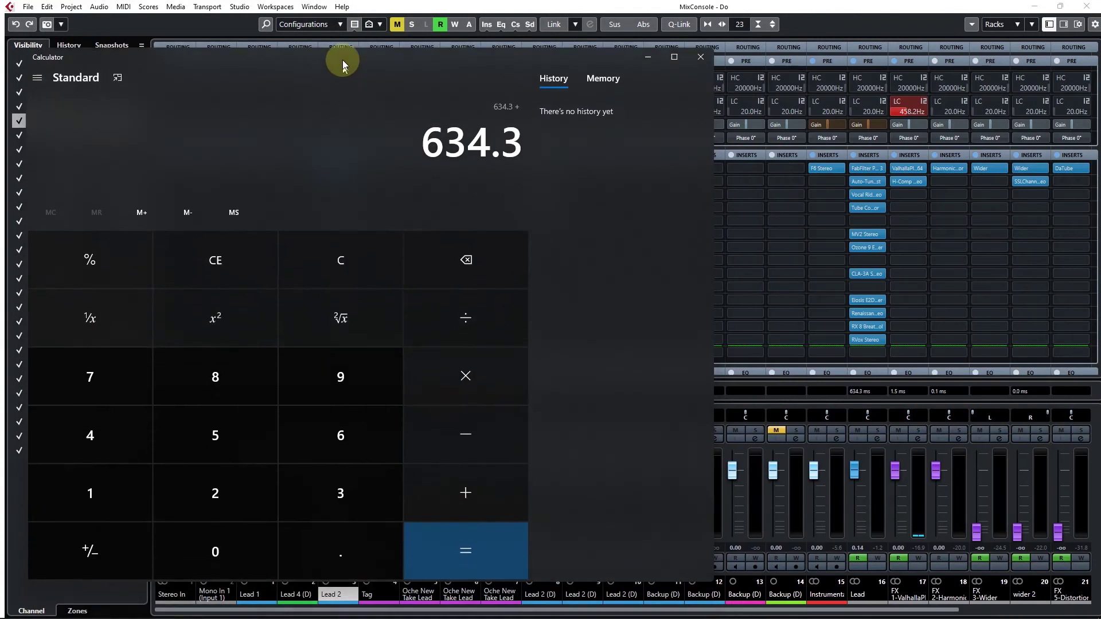
pyautogui.click(304, 434)
pyautogui.click(216, 551)
pyautogui.click(331, 528)
pyautogui.click(341, 491)
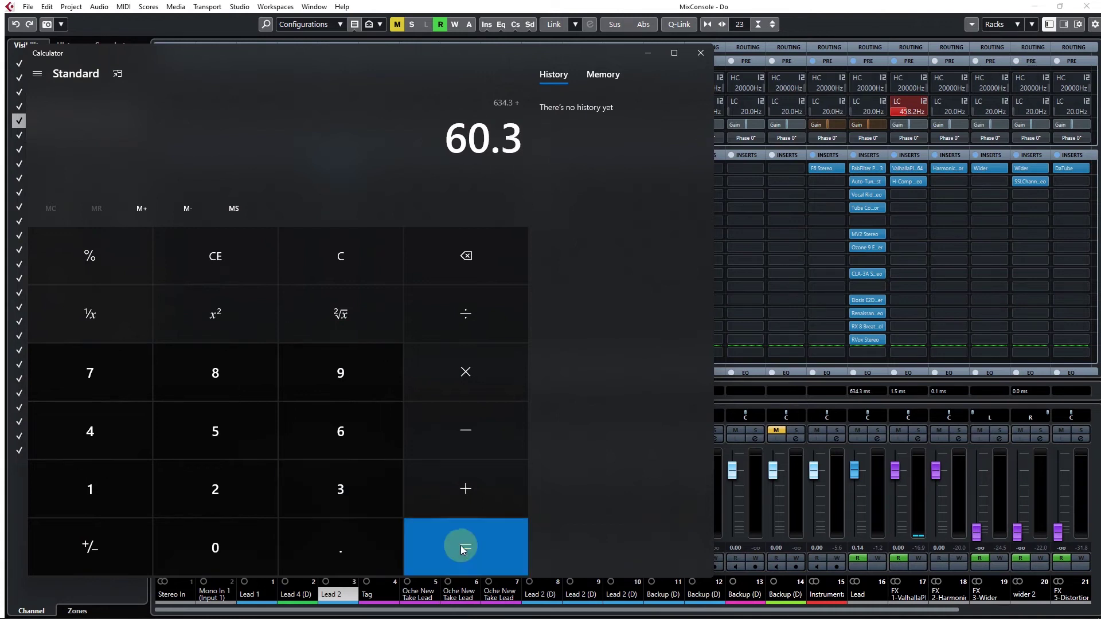
pyautogui.click(460, 546)
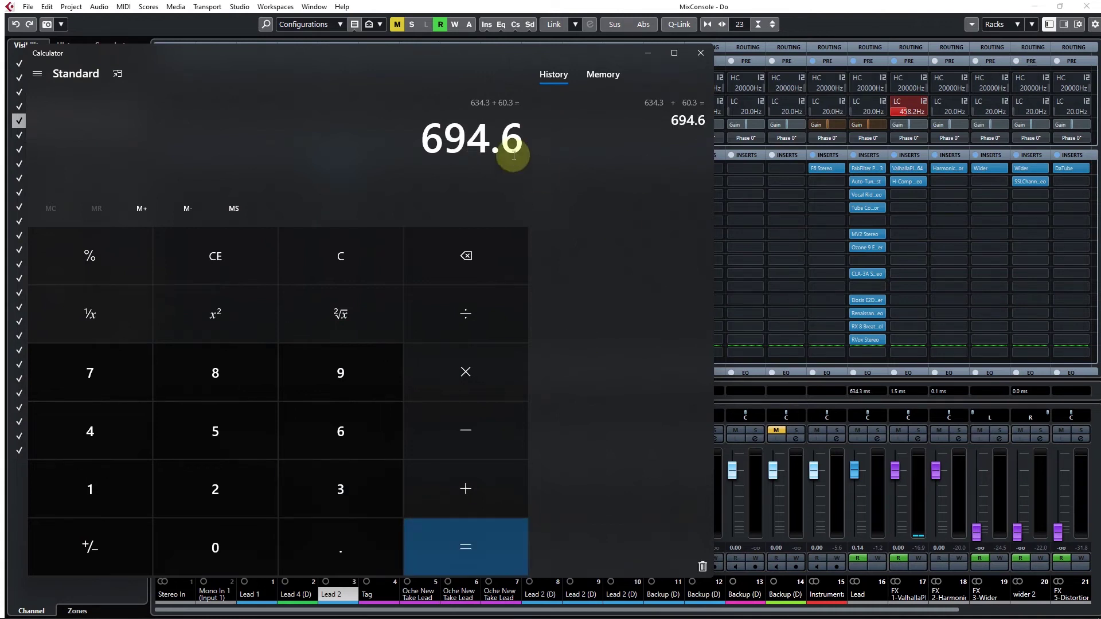
pyautogui.moveTo(493, 147); pyautogui.dragTo(404, 141)
pyautogui.hotkey('ctrl', 'a')
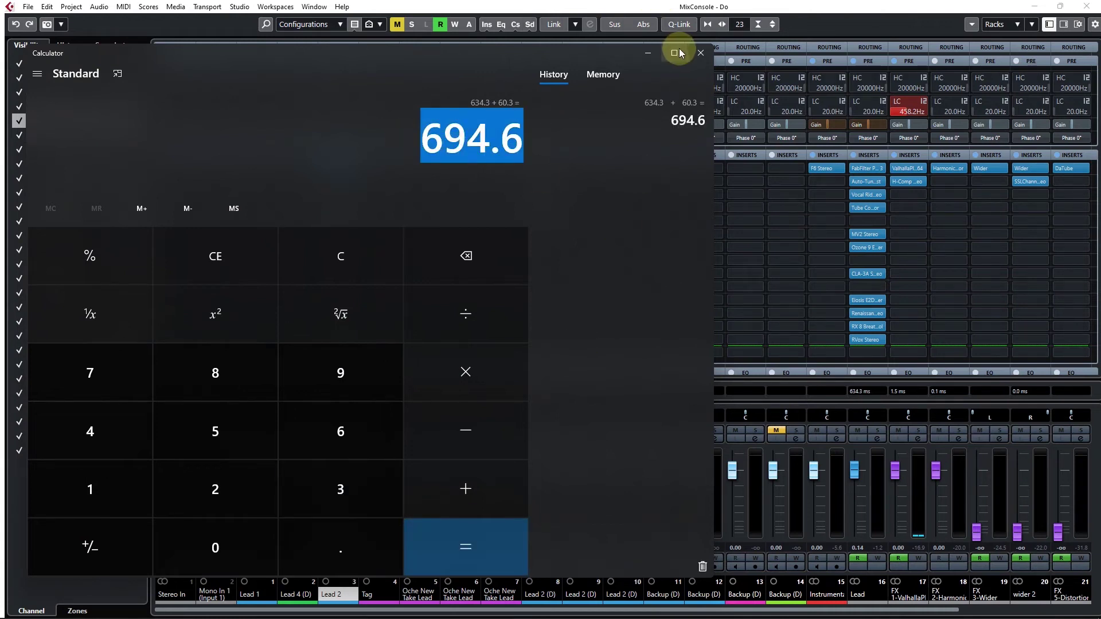
pyautogui.click(647, 56)
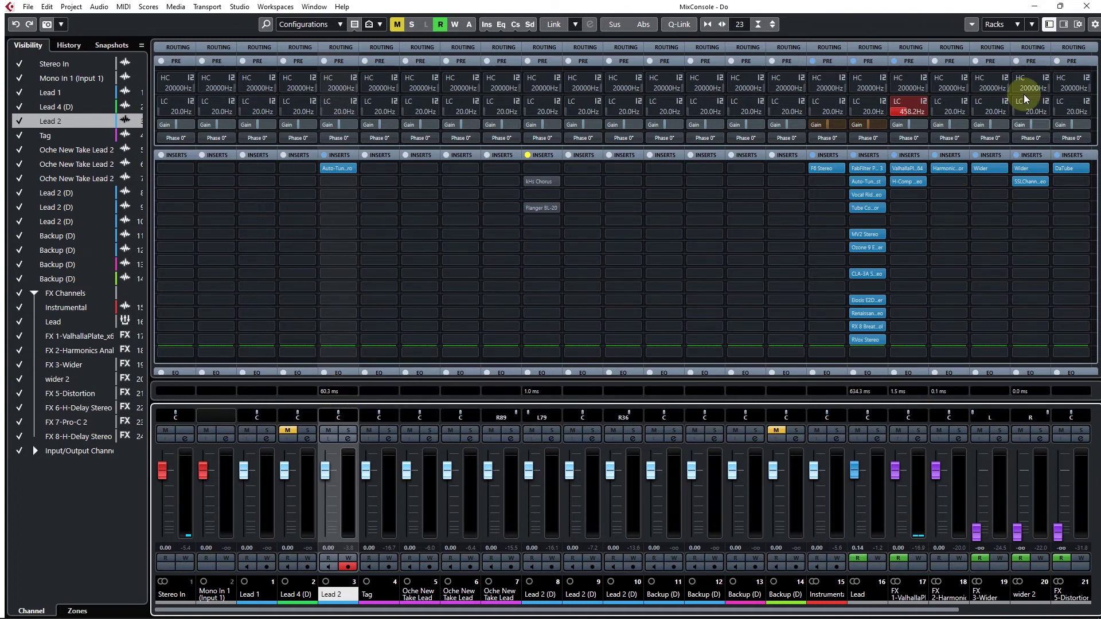
# Set Lead 2's track delay to -694.60 ms in the Inspector
pyautogui.click(1039, 7)
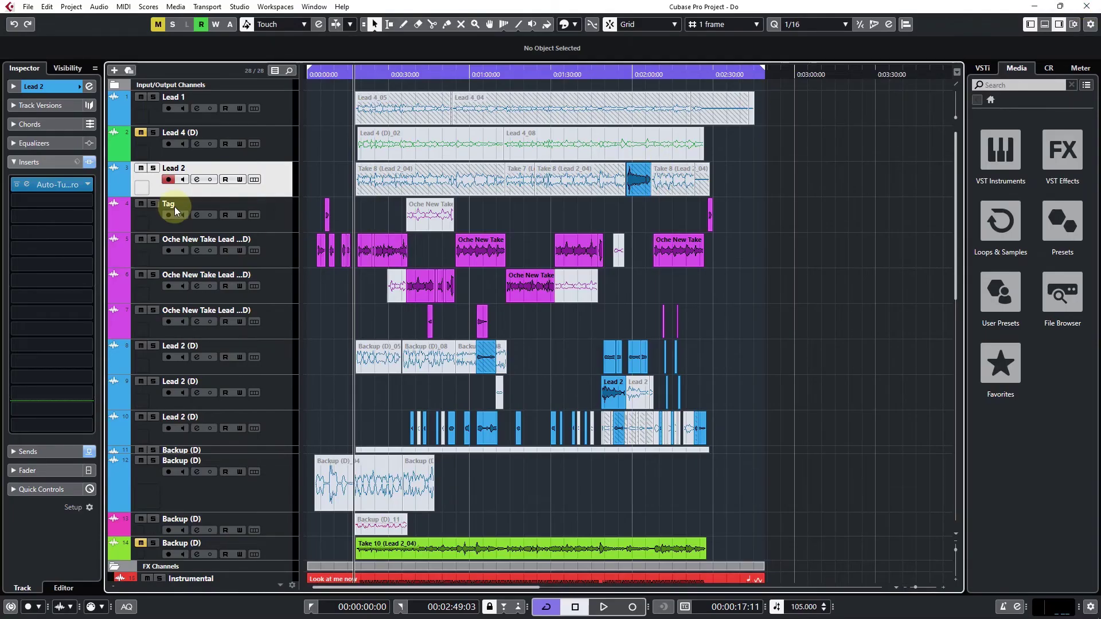
pyautogui.click(52, 86)
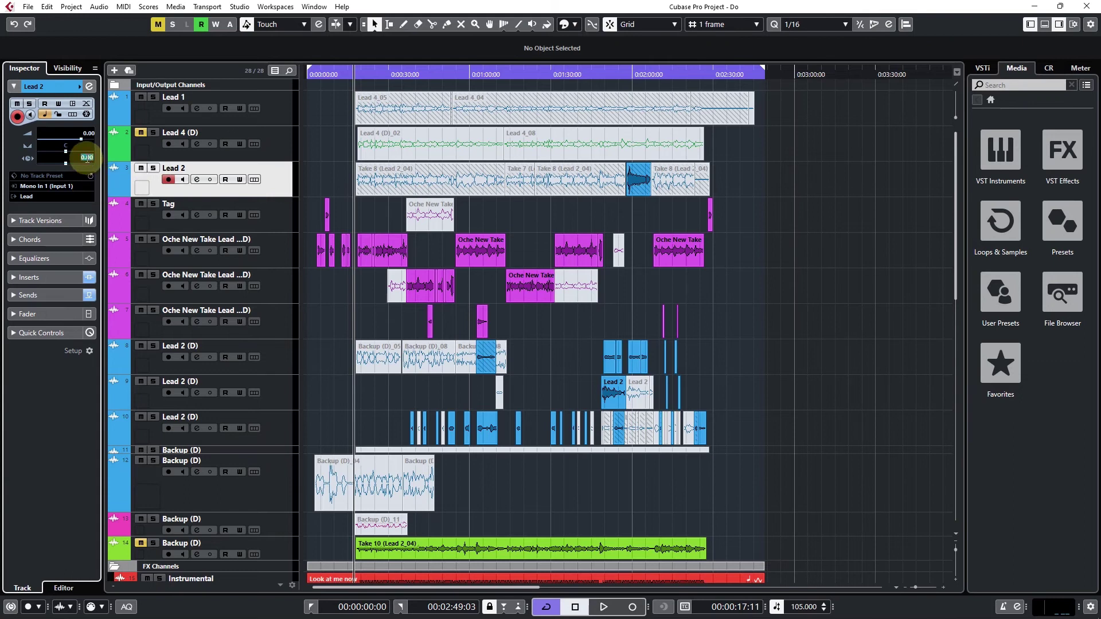
pyautogui.press('BackSpace')
# Compare with the Tag track, show Lead 2's inserts, and reopen the MixConsole with F3
pyautogui.click(283, 214)
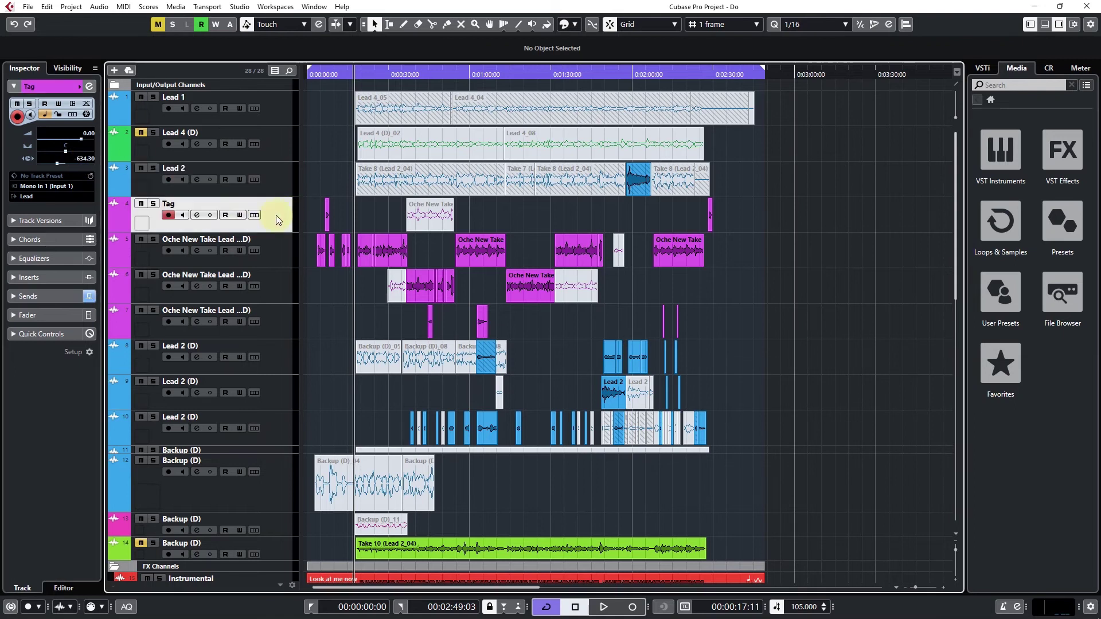
pyautogui.click(288, 179)
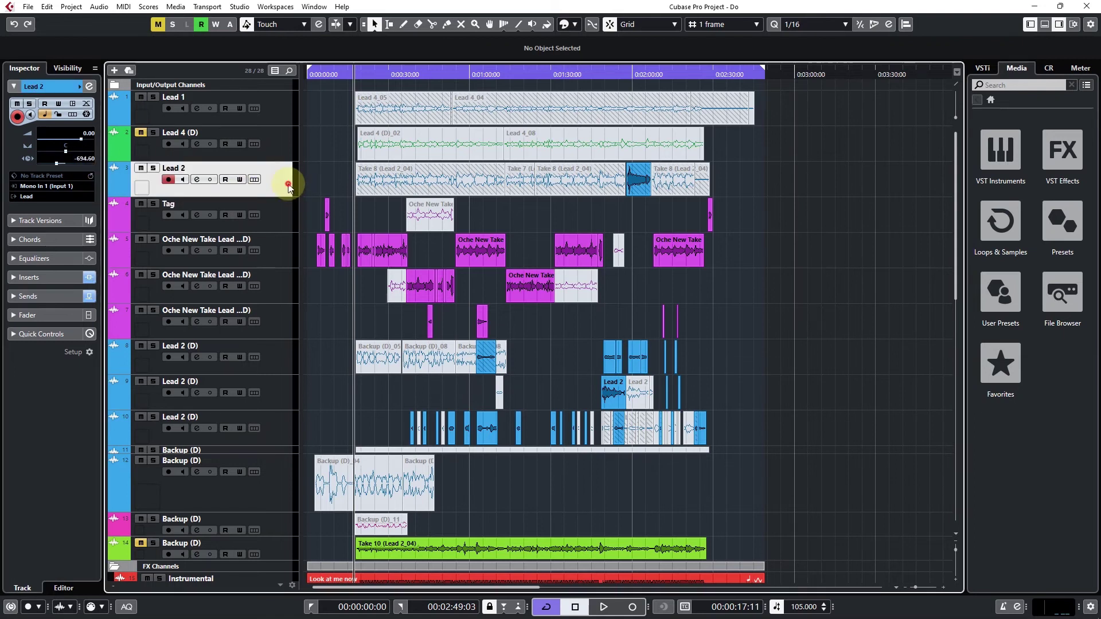
pyautogui.click(28, 277)
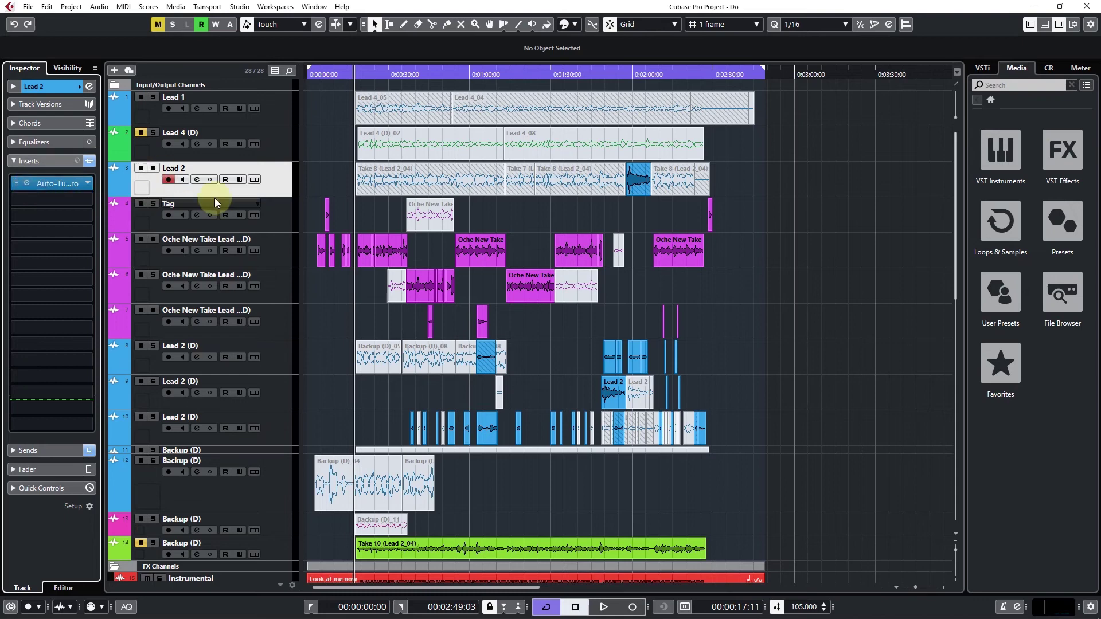
pyautogui.press('F3')
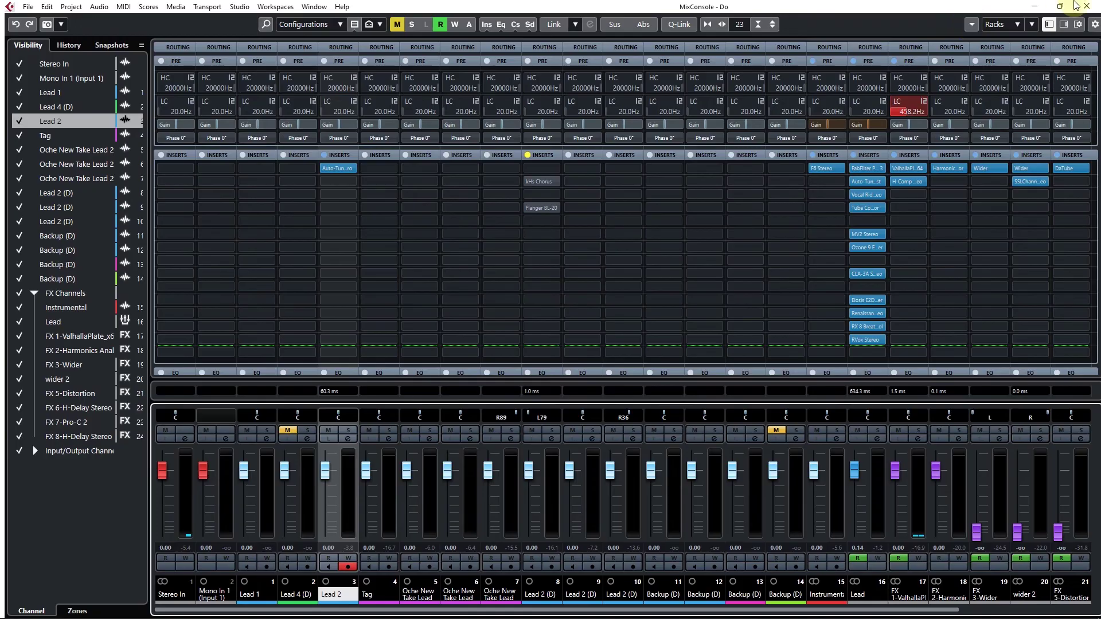
# Close the MixConsole and check track delays: Lead 2 at -694.60 ms, tracks 5–7 at -634.30 ms
pyautogui.click(1086, 7)
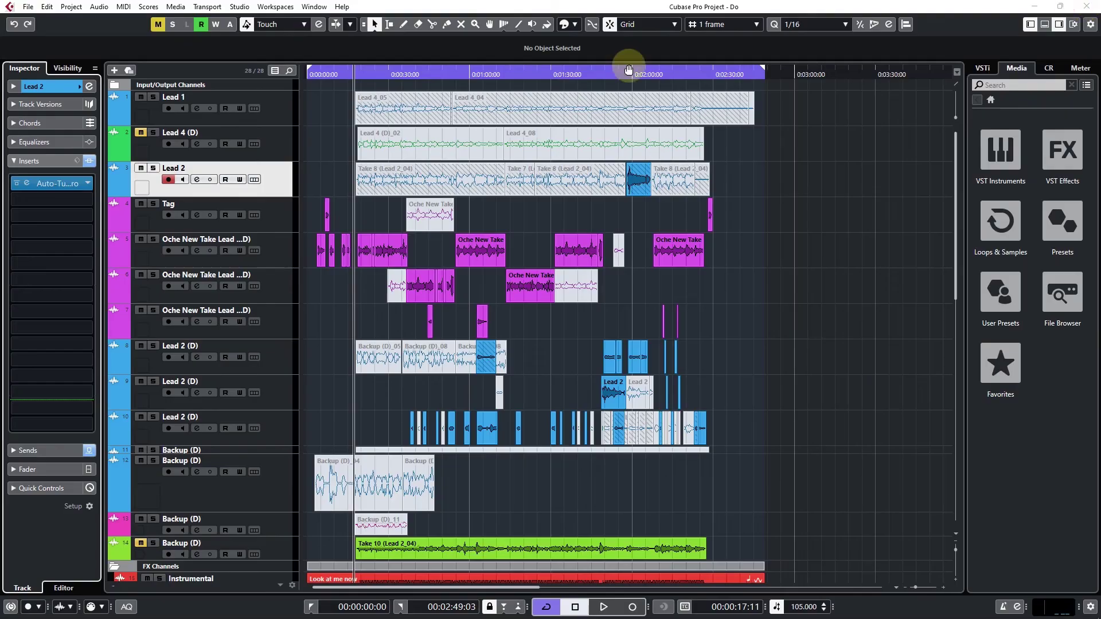
pyautogui.click(48, 88)
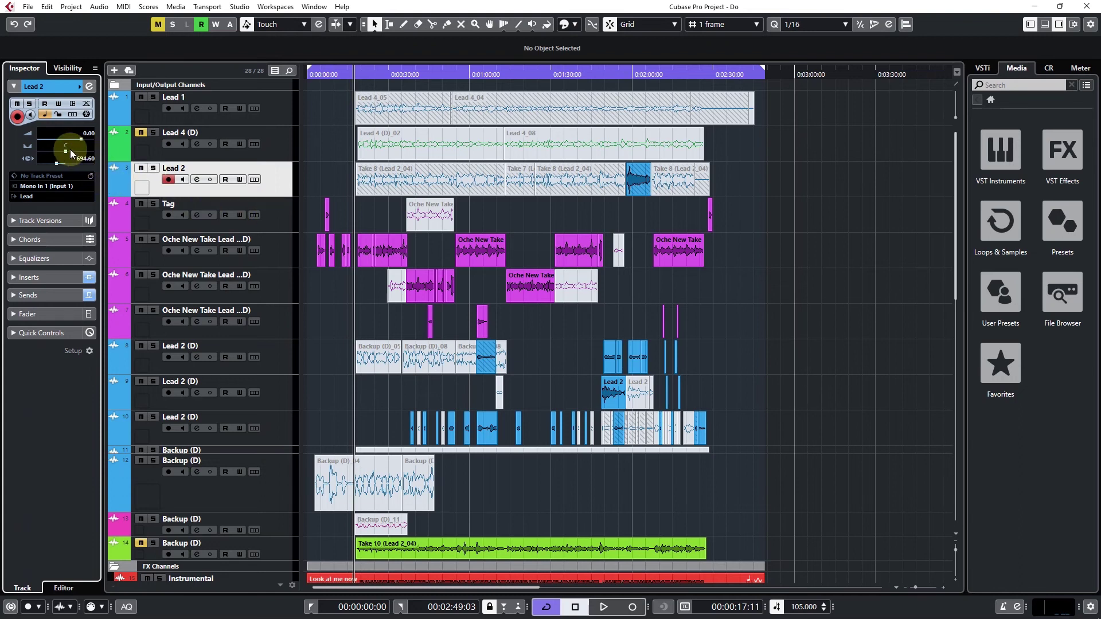
pyautogui.click(279, 225)
pyautogui.click(283, 257)
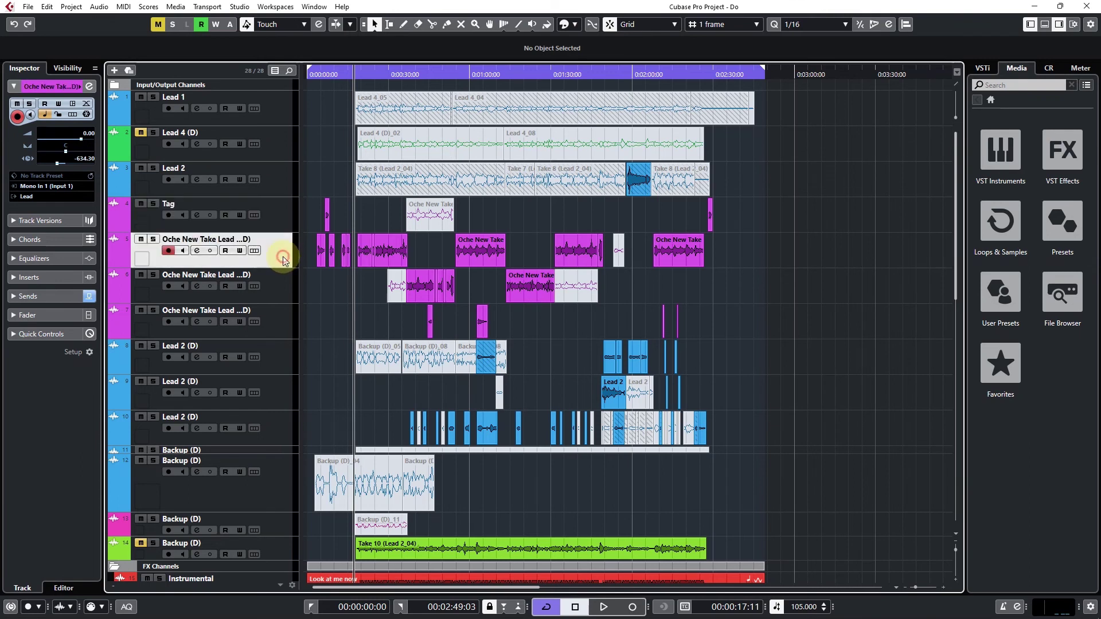
pyautogui.click(282, 293)
pyautogui.click(276, 322)
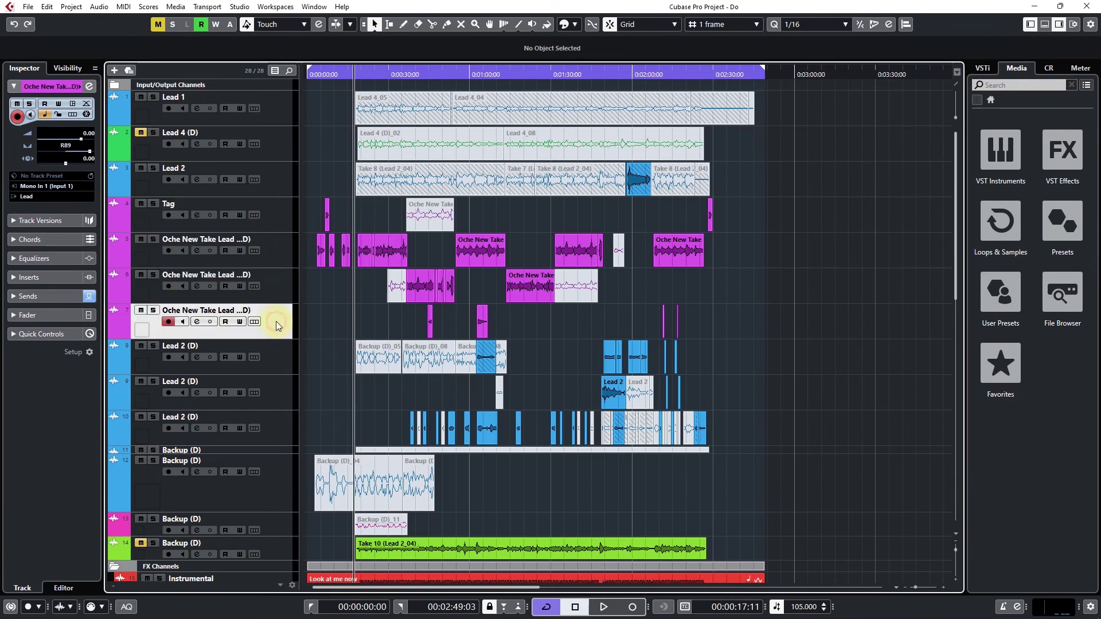
pyautogui.click(279, 359)
pyautogui.click(280, 299)
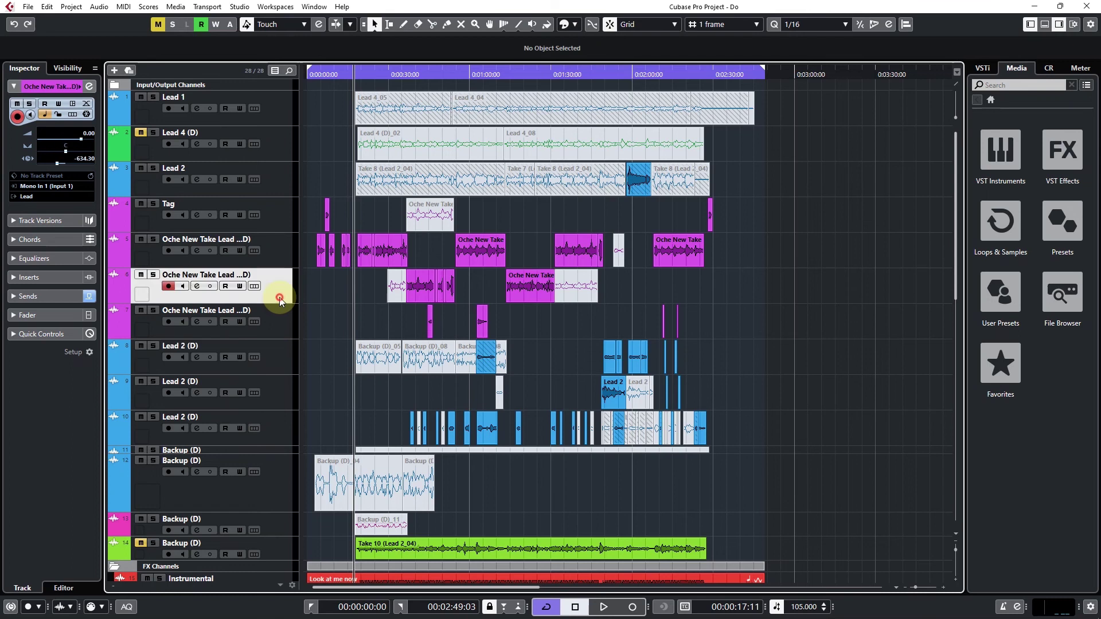